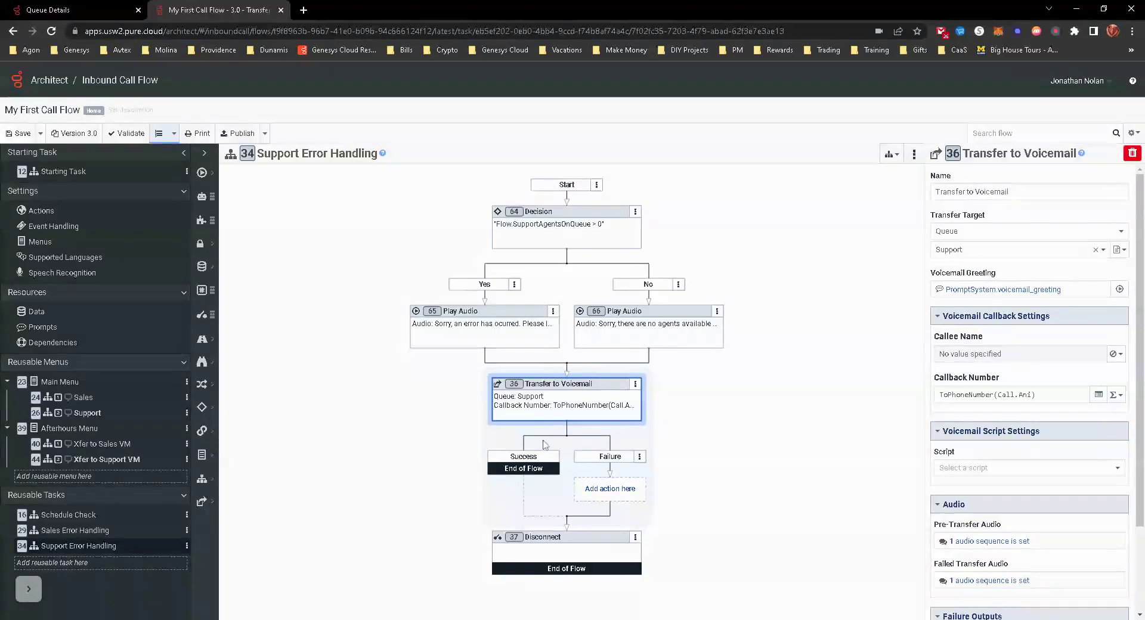
Add a new task as a menu choice under the Main Menu
{"action": "left_click", "coordinate": [74, 384]}
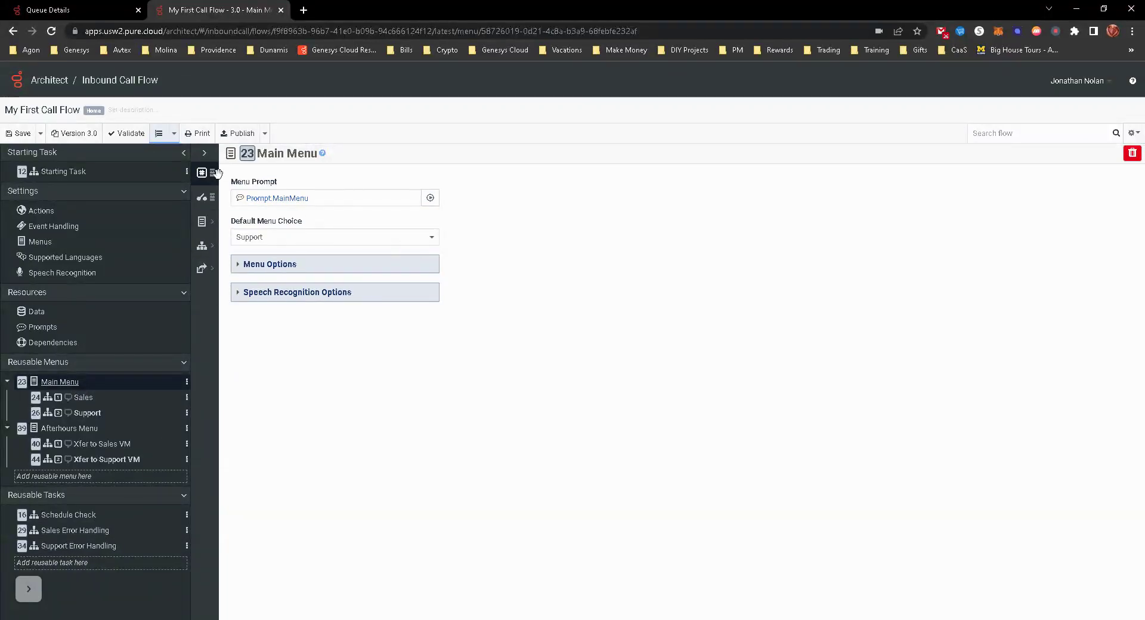
{"action": "left_click", "coordinate": [204, 153]}
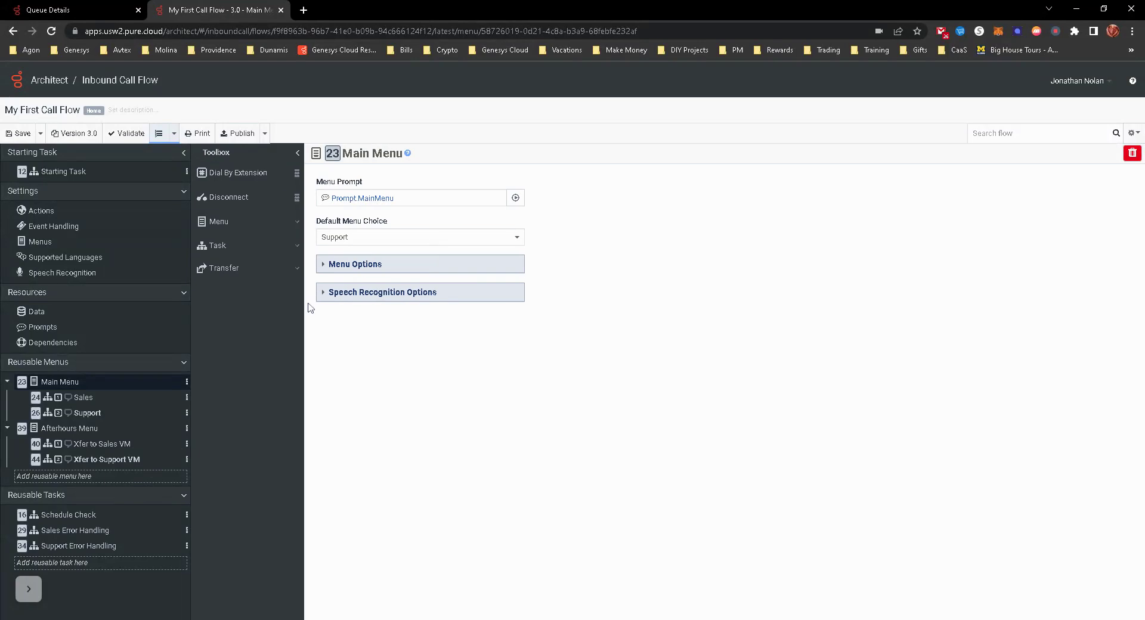
{"action": "left_click", "coordinate": [253, 252]}
{"action": "left_click_drag", "start_coordinate": [238, 269], "coordinate": [72, 431]}
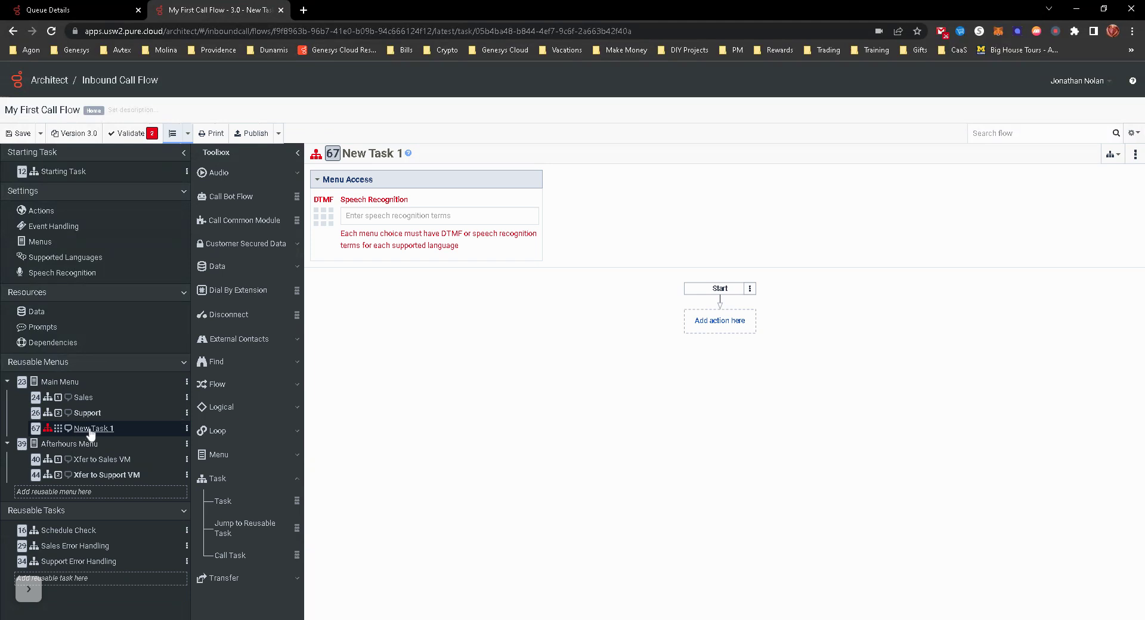
Rename the new Main Menu task as Billing and assign it DTMF key 3
{"action": "left_click", "coordinate": [367, 153]}
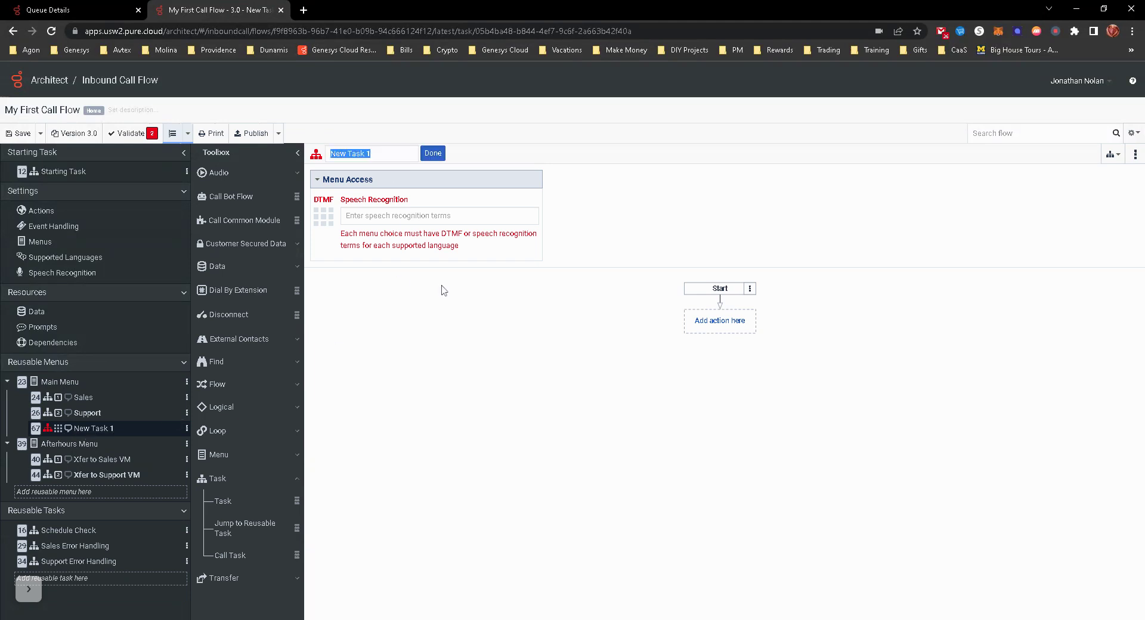
{"action": "type", "text": "Billing"}
{"action": "left_click", "coordinate": [433, 154]}
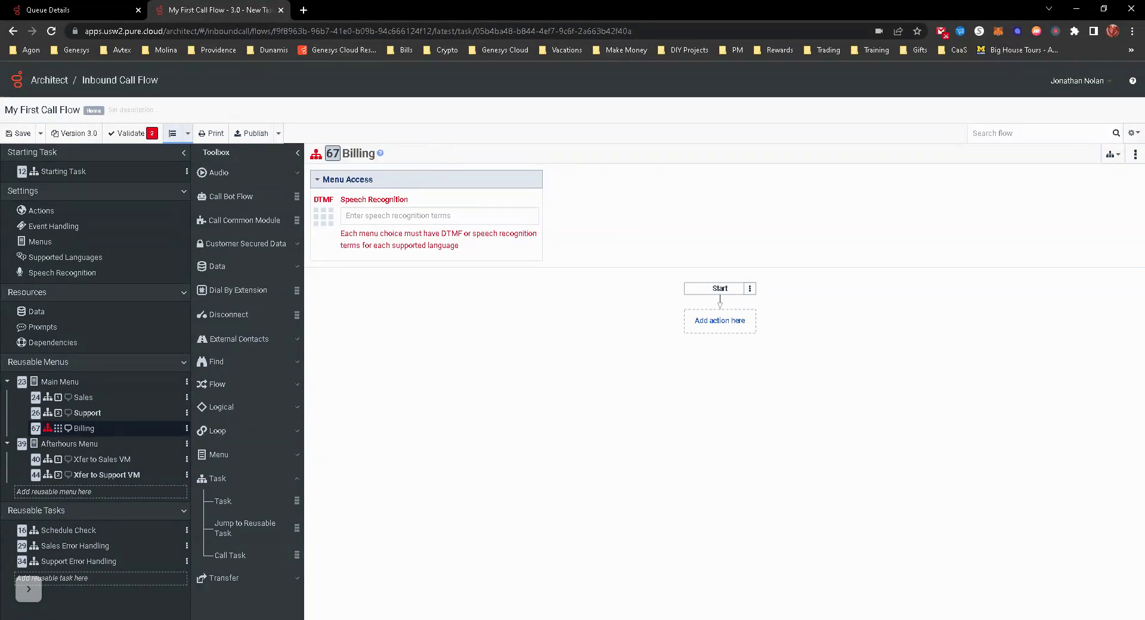
{"action": "left_click", "coordinate": [323, 216]}
{"action": "left_click", "coordinate": [385, 250]}
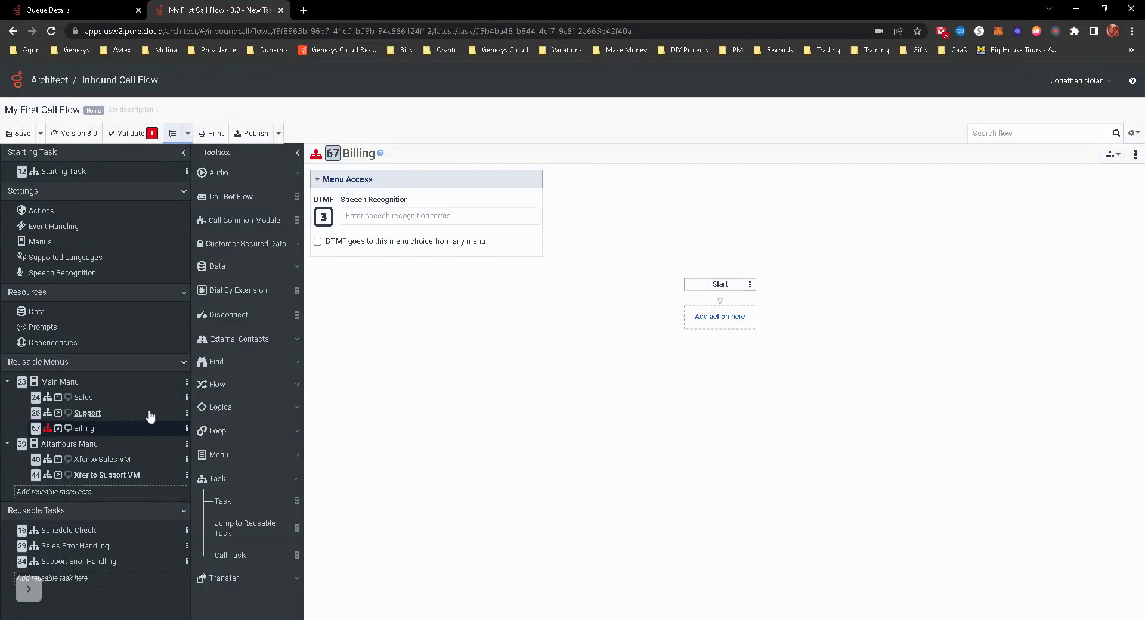
Open the Main Menu's Support task to examine how its flow is built
{"action": "left_click", "coordinate": [186, 412]}
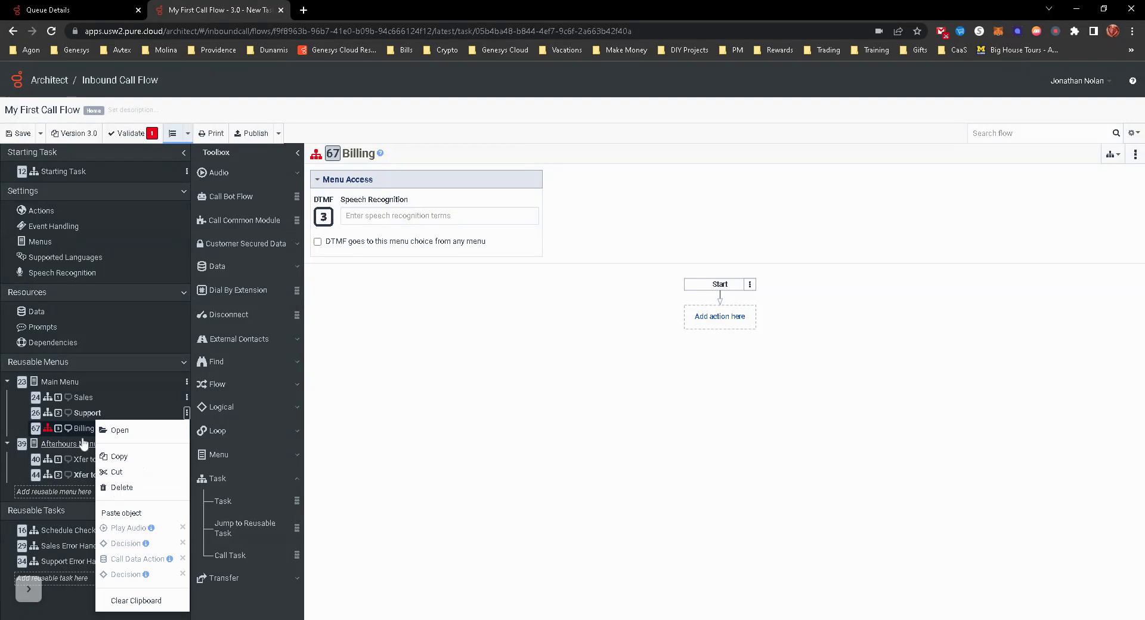
{"action": "left_click", "coordinate": [567, 410]}
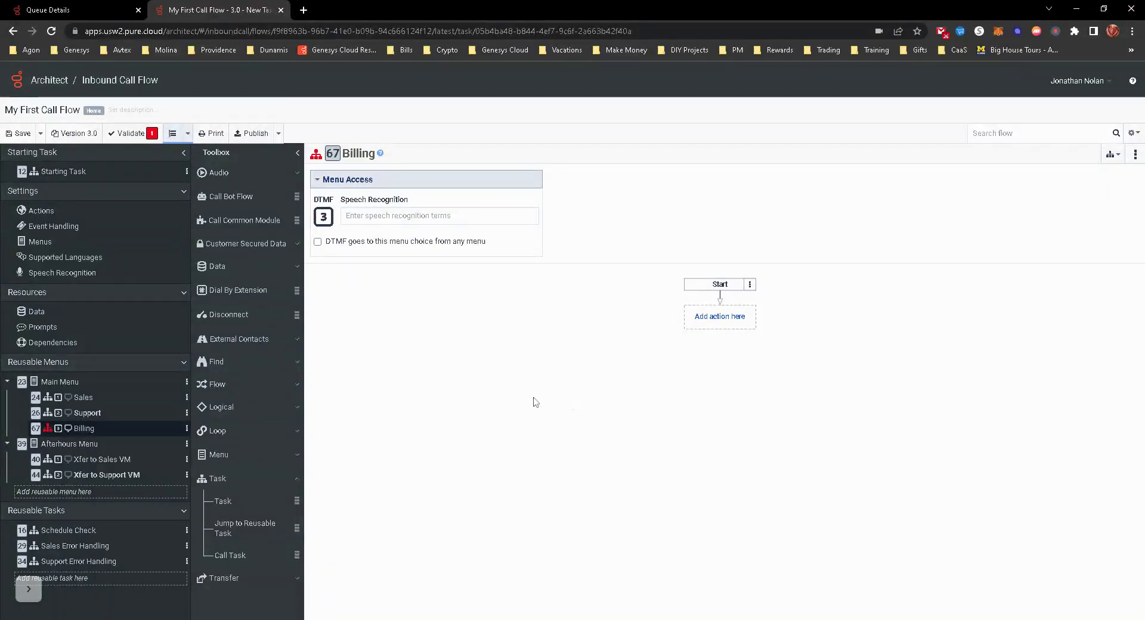
{"action": "left_click", "coordinate": [87, 413]}
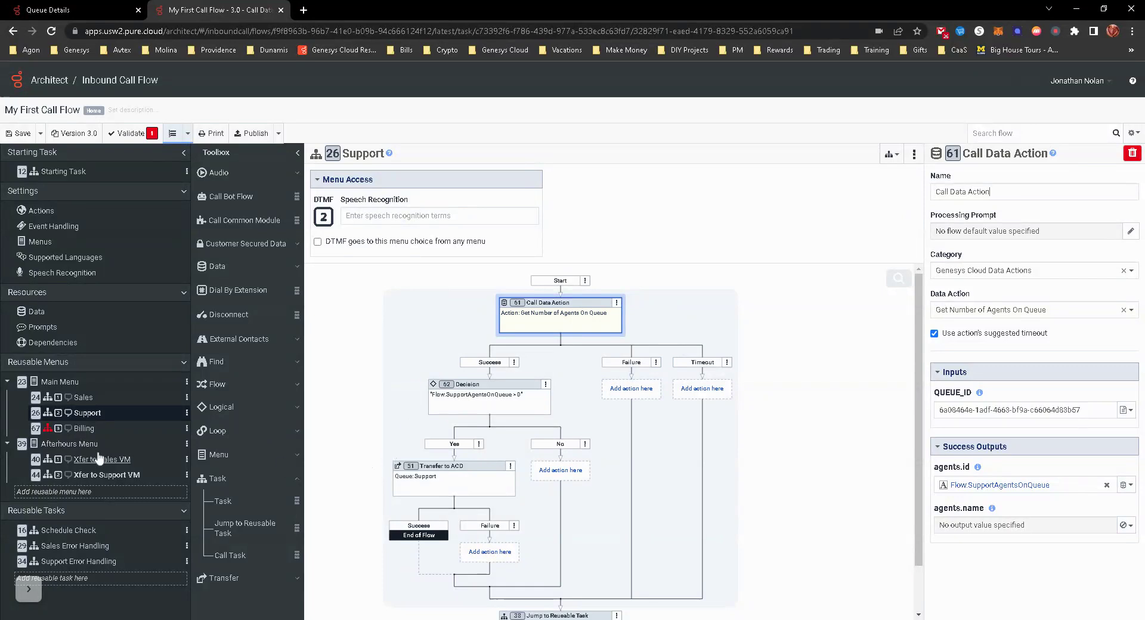
Add a Transfer to ACD action at the start of the Billing task and select the Billing queue
{"action": "left_click", "coordinate": [84, 428]}
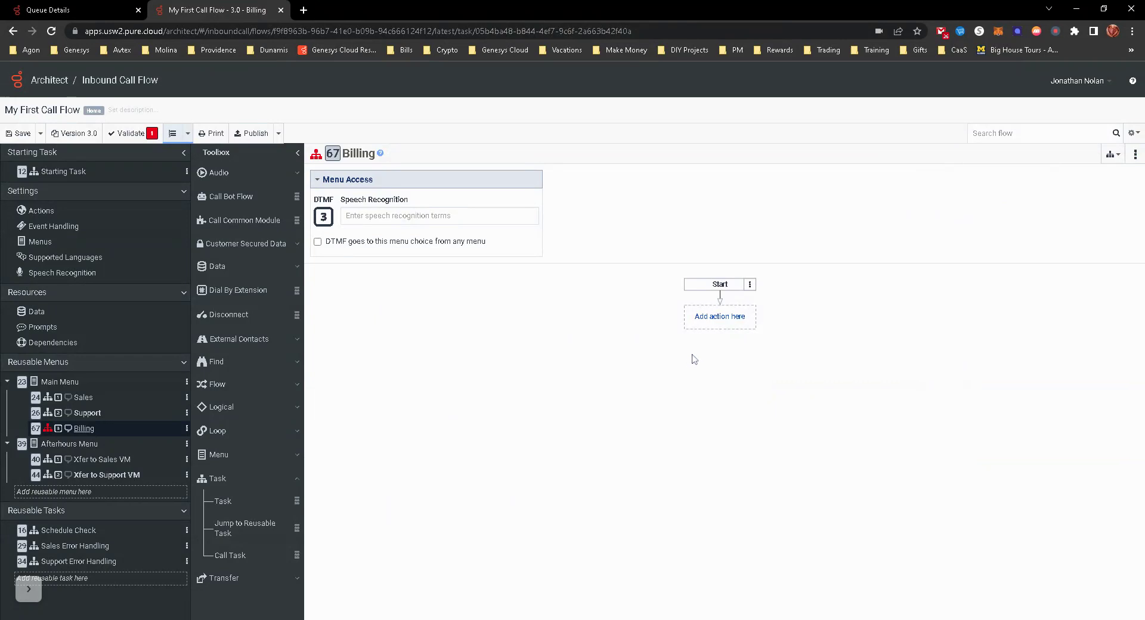
{"action": "left_click", "coordinate": [720, 316]}
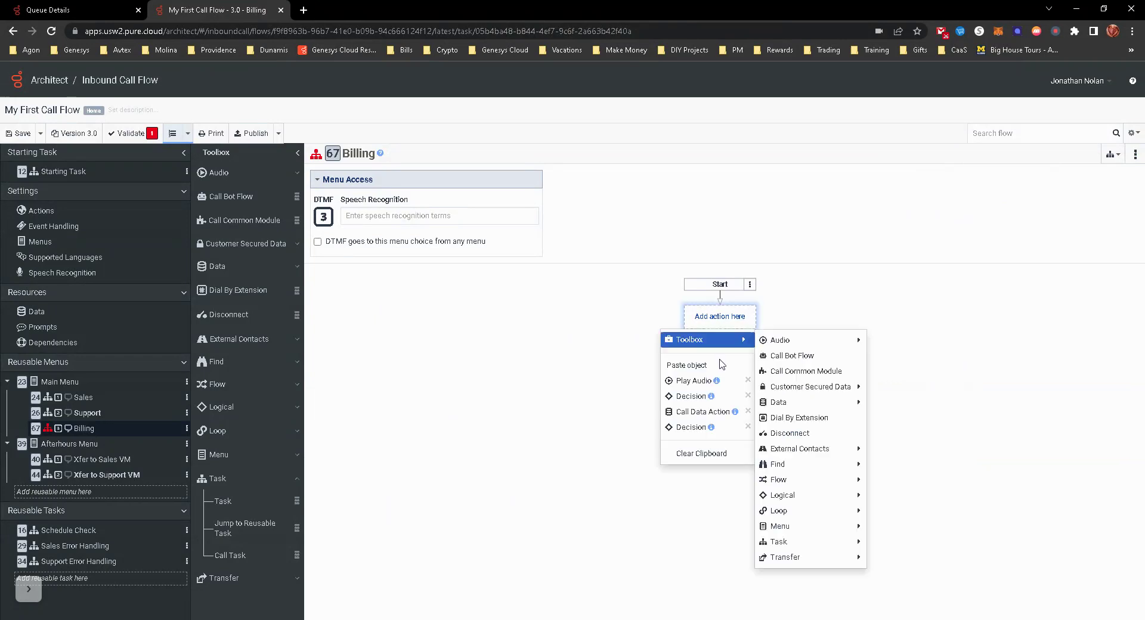
{"action": "mouse_move", "coordinate": [692, 340]}
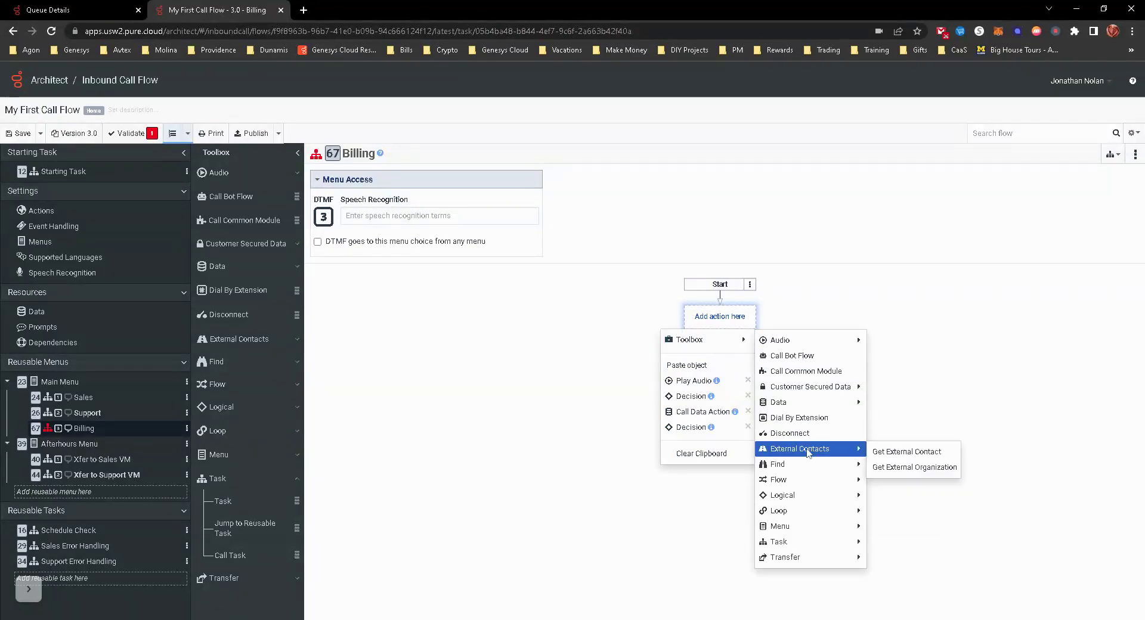
{"action": "mouse_move", "coordinate": [811, 498]}
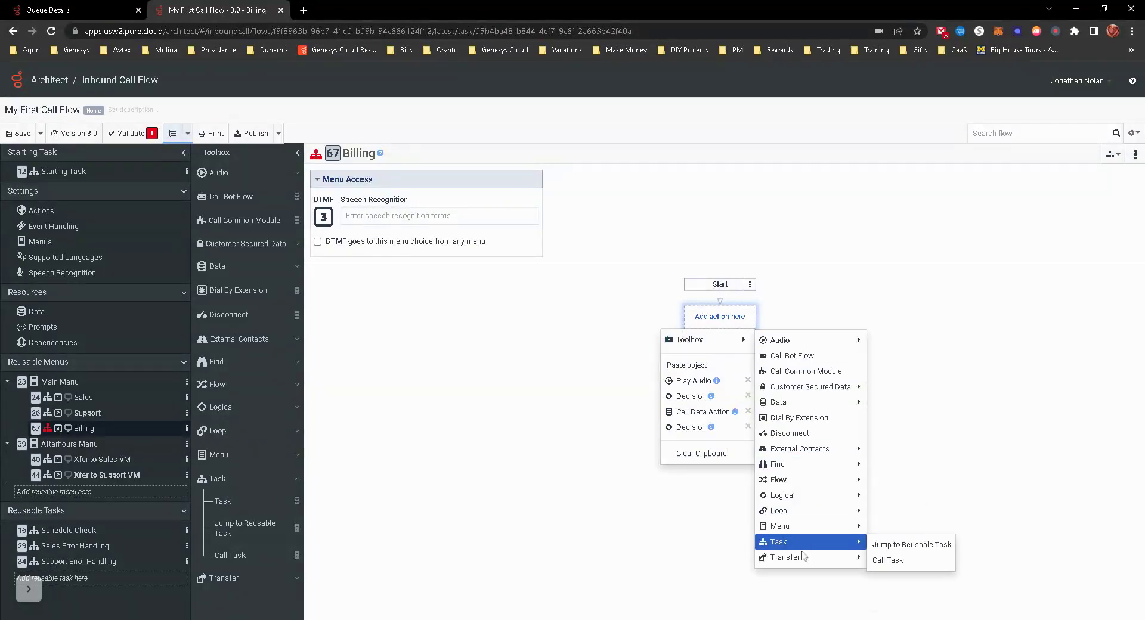
{"action": "mouse_move", "coordinate": [799, 558]}
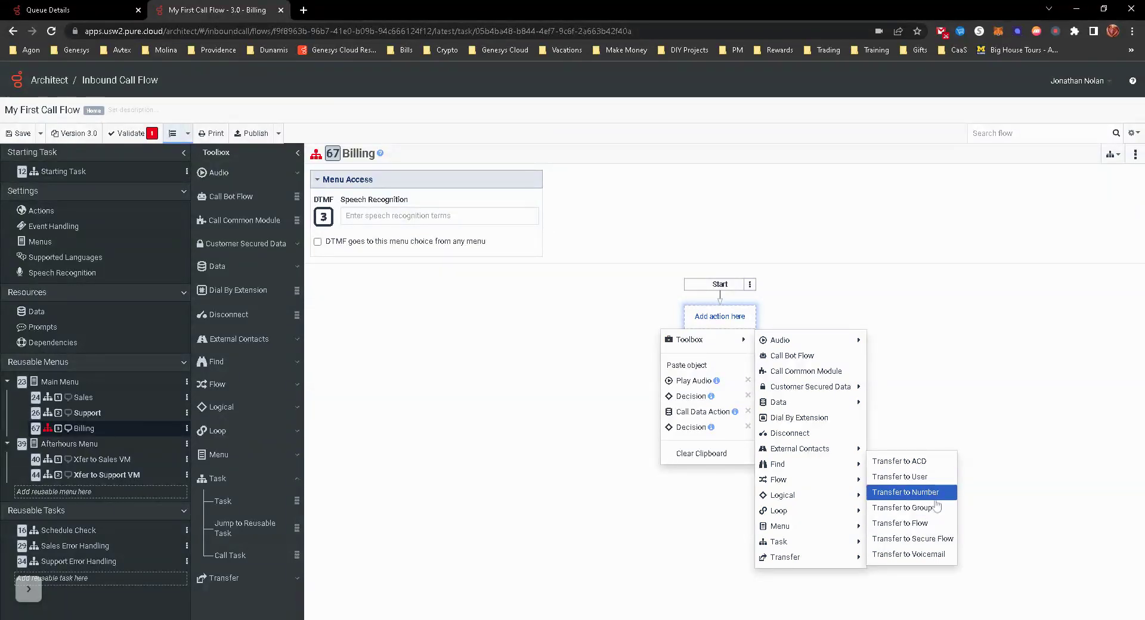
{"action": "left_click", "coordinate": [921, 461]}
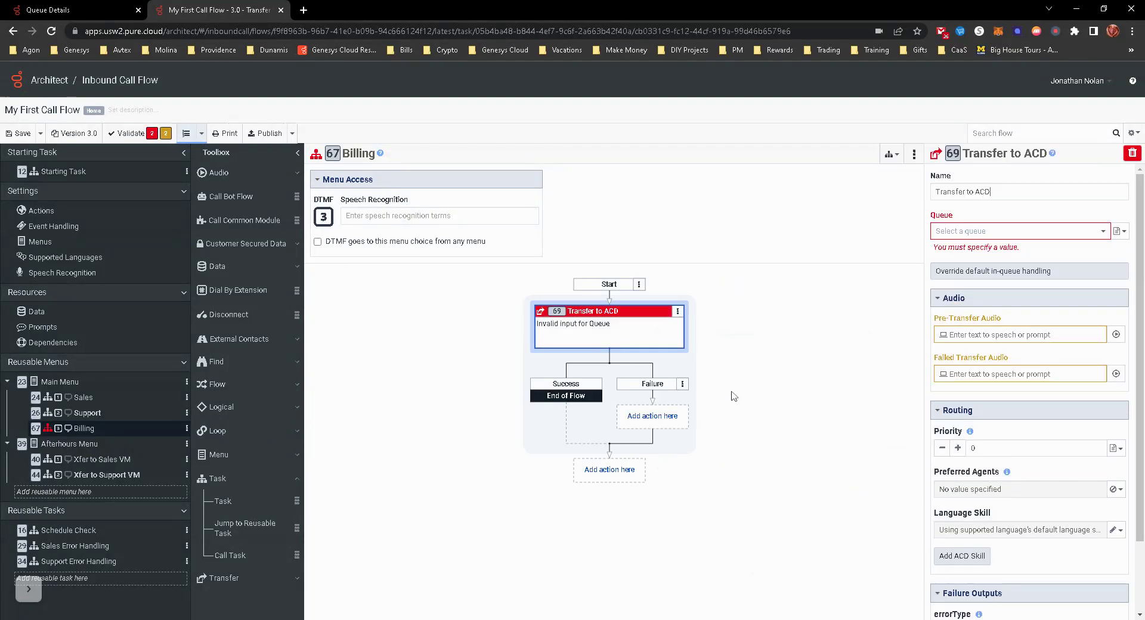
{"action": "left_click", "coordinate": [1020, 232]}
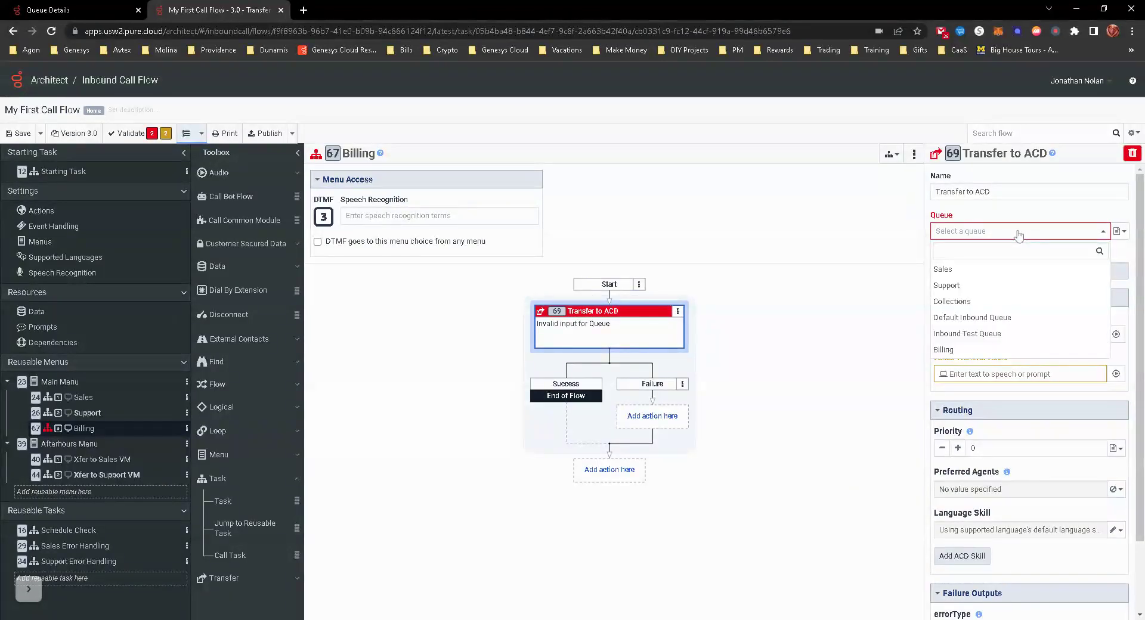
{"action": "type", "text": "bill"}
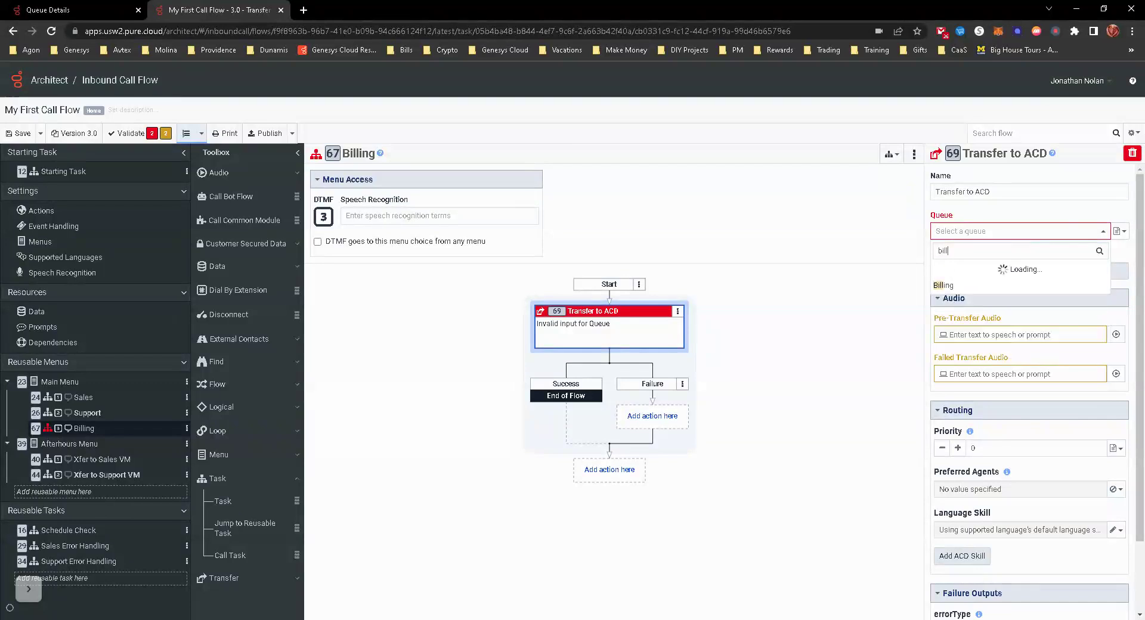
{"action": "left_click", "coordinate": [987, 270]}
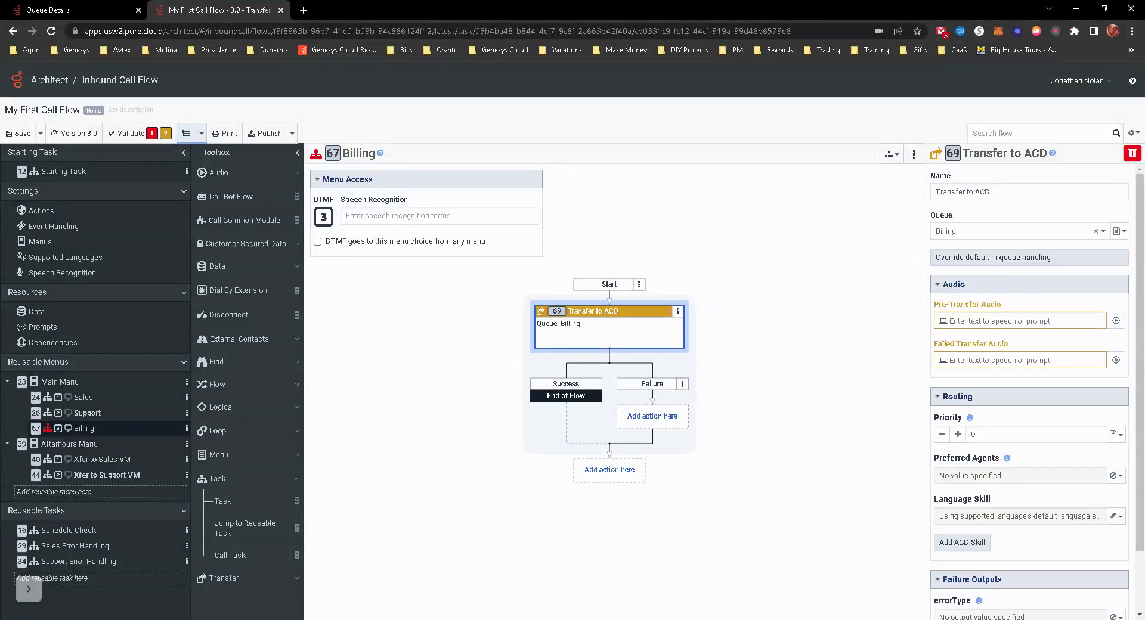
Set the Billing transfer's pre-transfer audio to 100 ms of blank audio, removing the empty text-to-speech entry
{"action": "left_click", "coordinate": [1116, 321]}
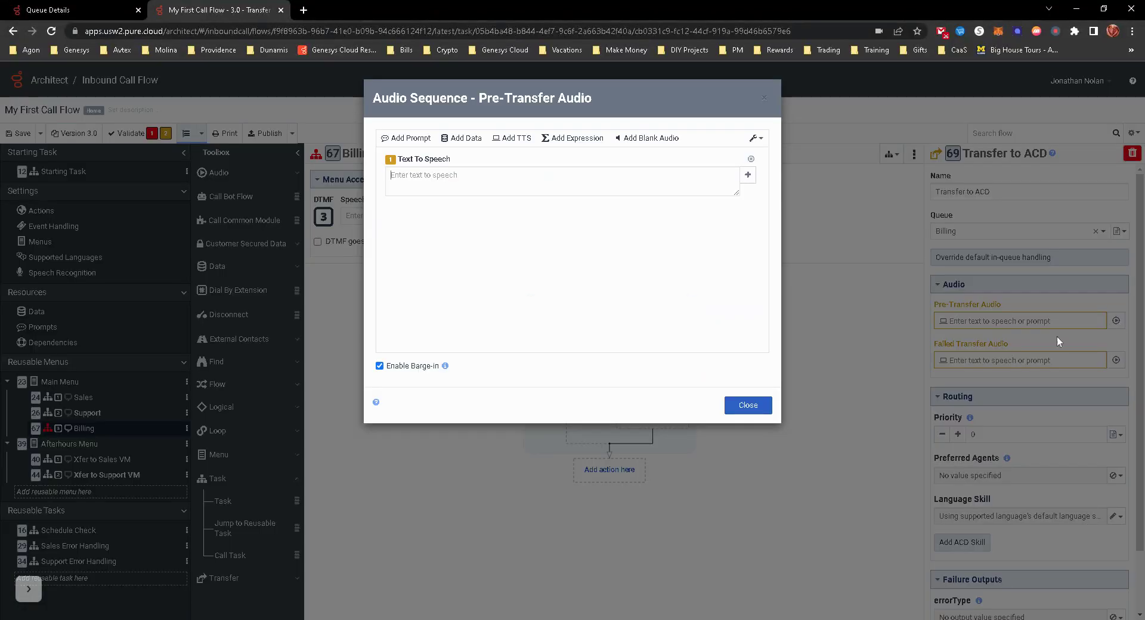
{"action": "left_click", "coordinate": [635, 140]}
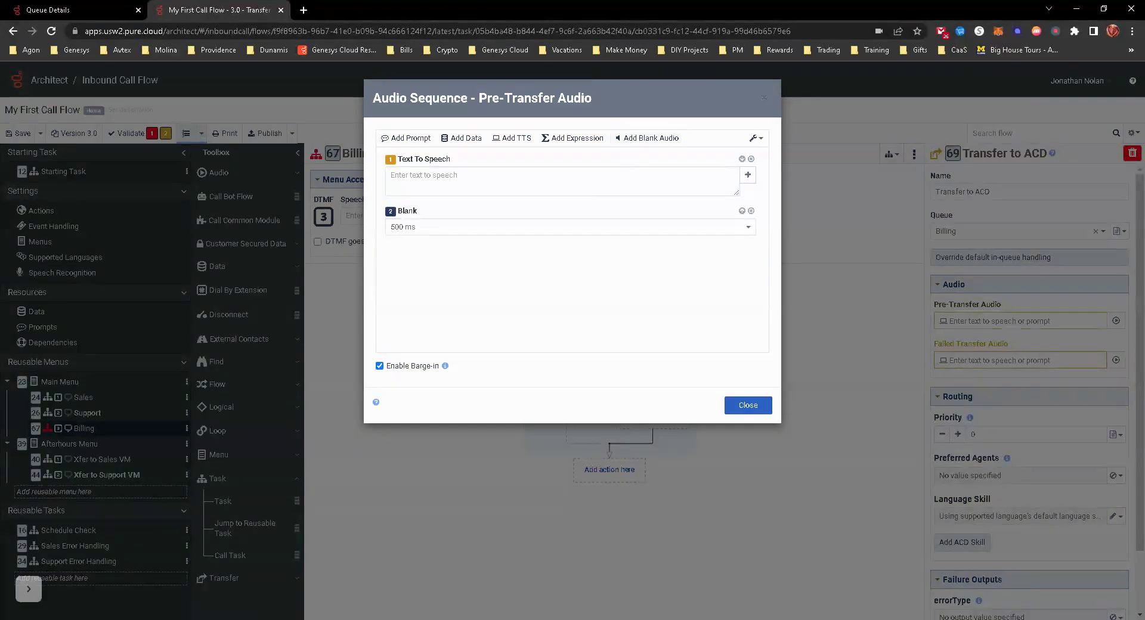
{"action": "left_click", "coordinate": [681, 227]}
{"action": "left_click", "coordinate": [428, 245]}
{"action": "left_click", "coordinate": [751, 158]}
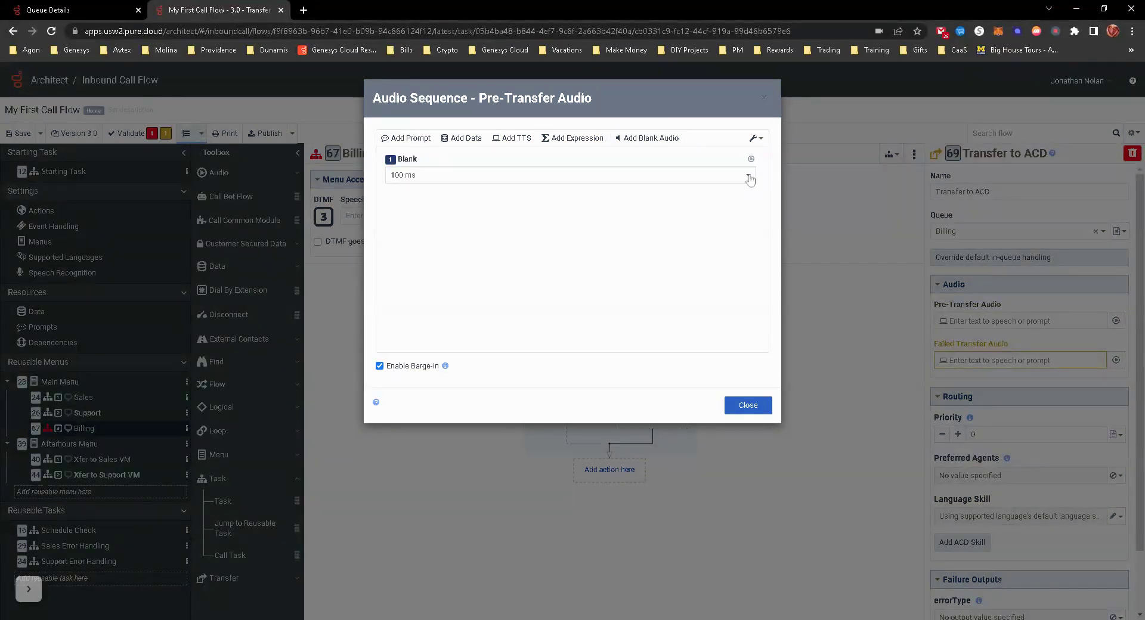
{"action": "left_click", "coordinate": [747, 407]}
Set the Billing transfer's failed transfer audio to 100 ms of blank audio in place of the empty text-to-speech entry
{"action": "left_click", "coordinate": [1116, 361]}
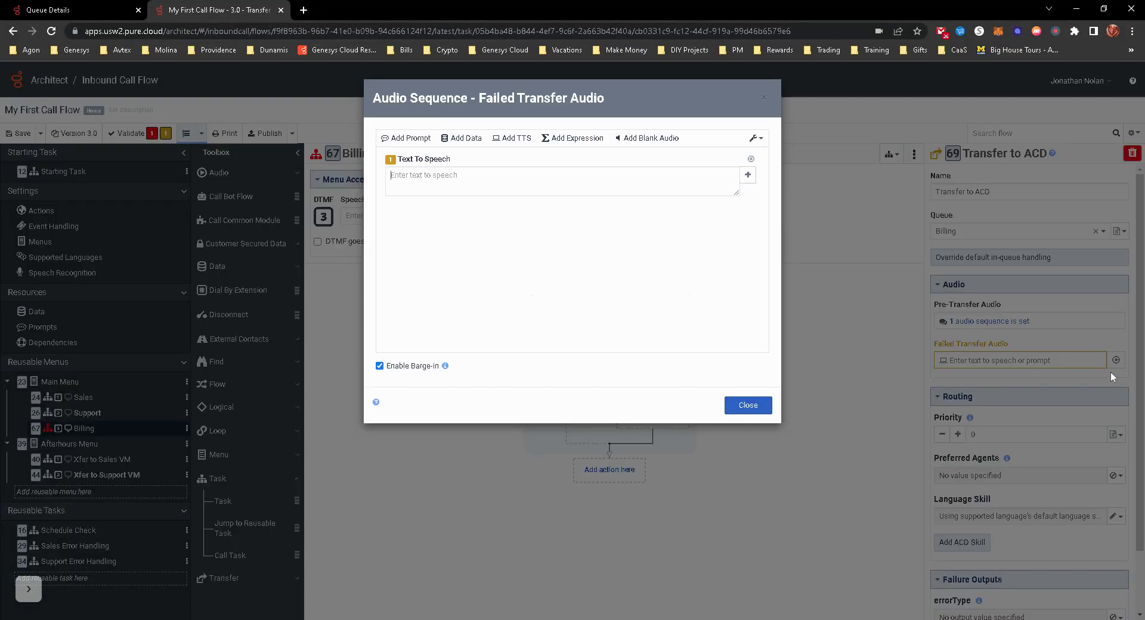
{"action": "left_click", "coordinate": [633, 137]}
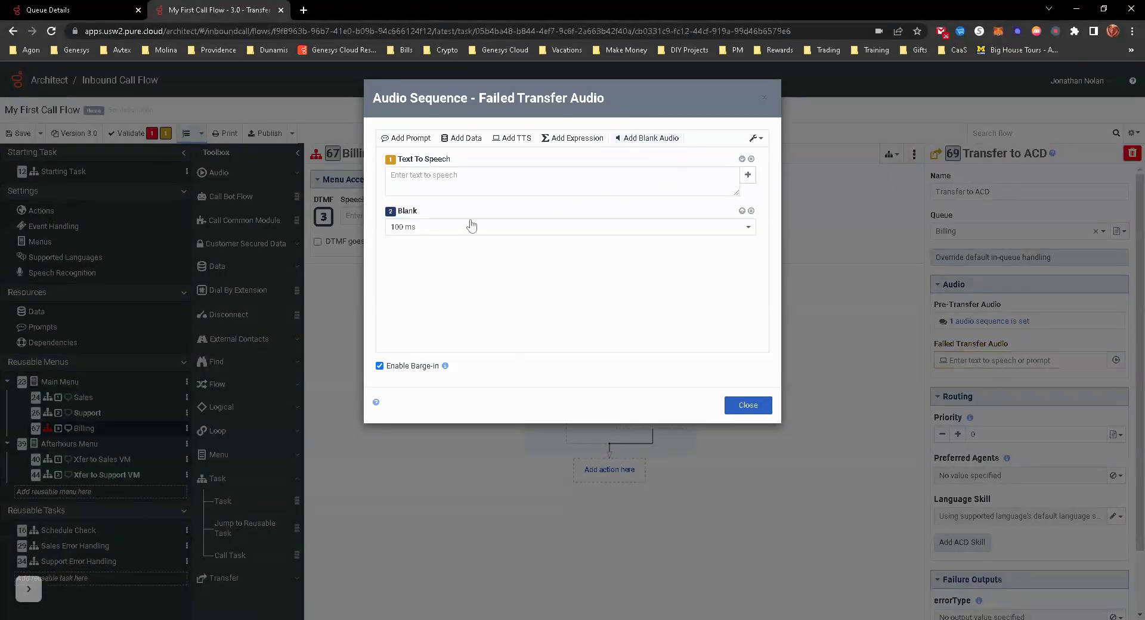
{"action": "left_click", "coordinate": [751, 158]}
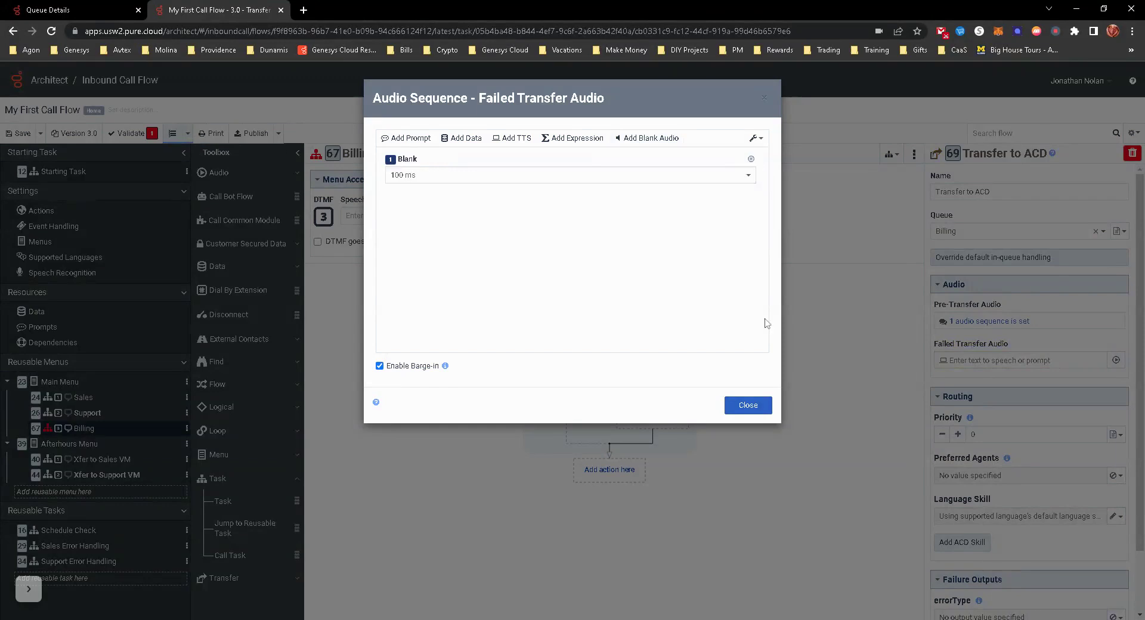
{"action": "left_click", "coordinate": [750, 410]}
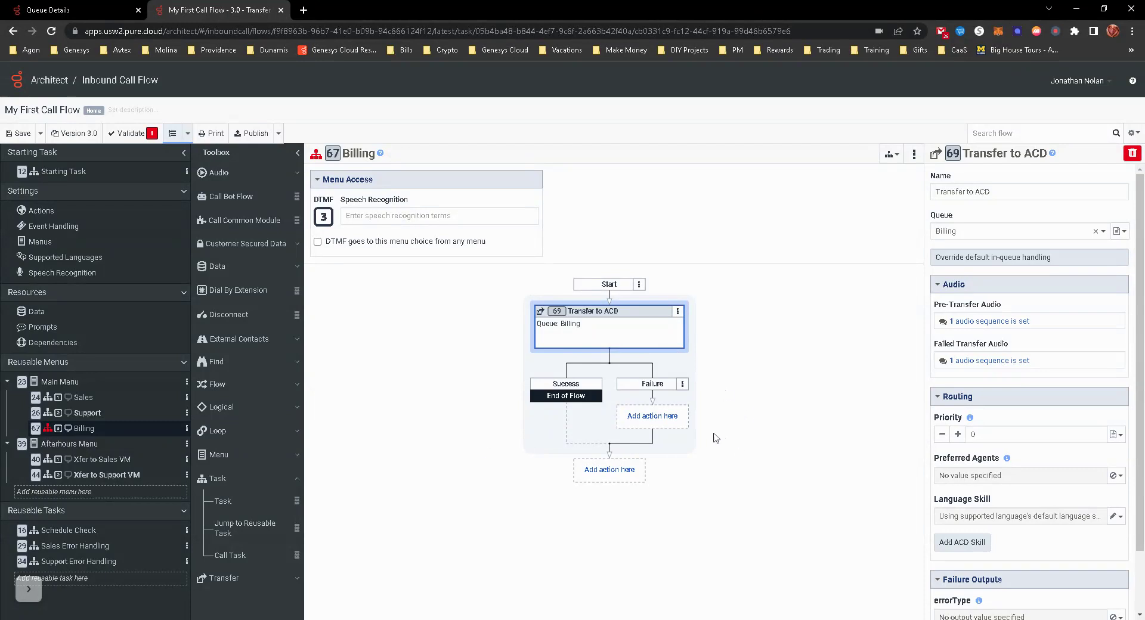
{"action": "left_click", "coordinate": [598, 478]}
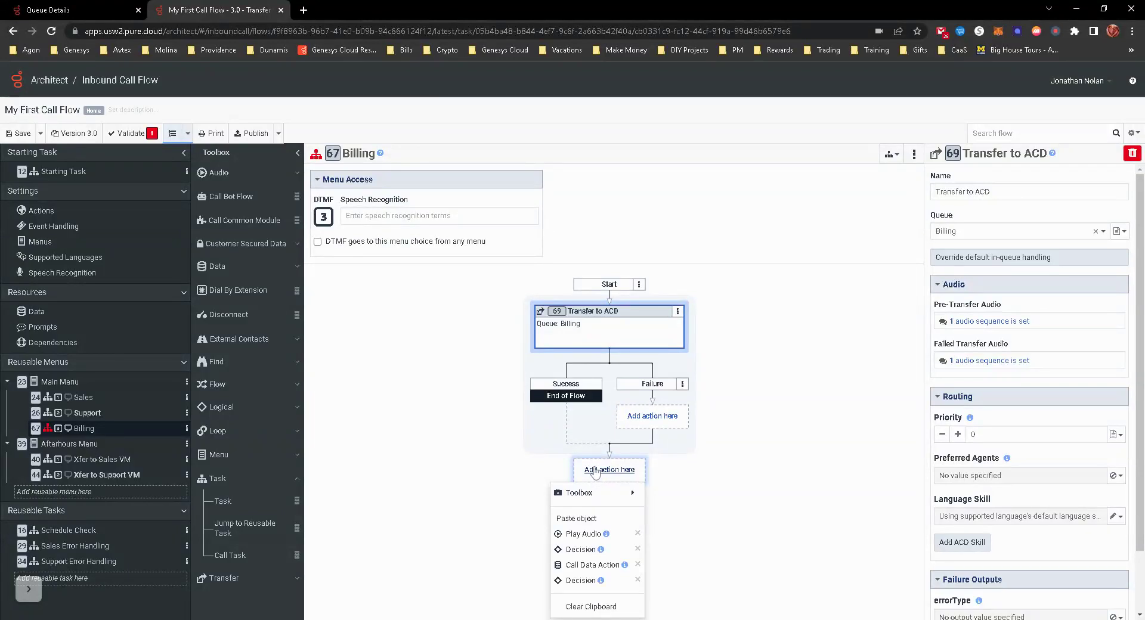
{"action": "left_click", "coordinate": [602, 500]}
{"action": "left_click", "coordinate": [627, 501]}
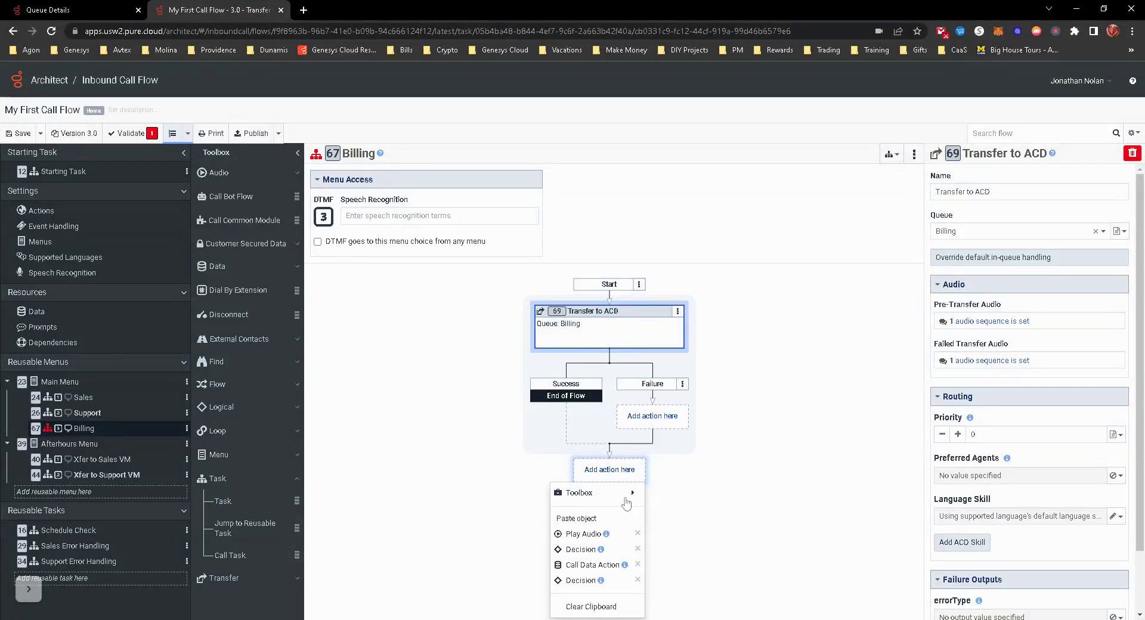
{"action": "left_click", "coordinate": [627, 501]}
{"action": "left_click", "coordinate": [463, 493]}
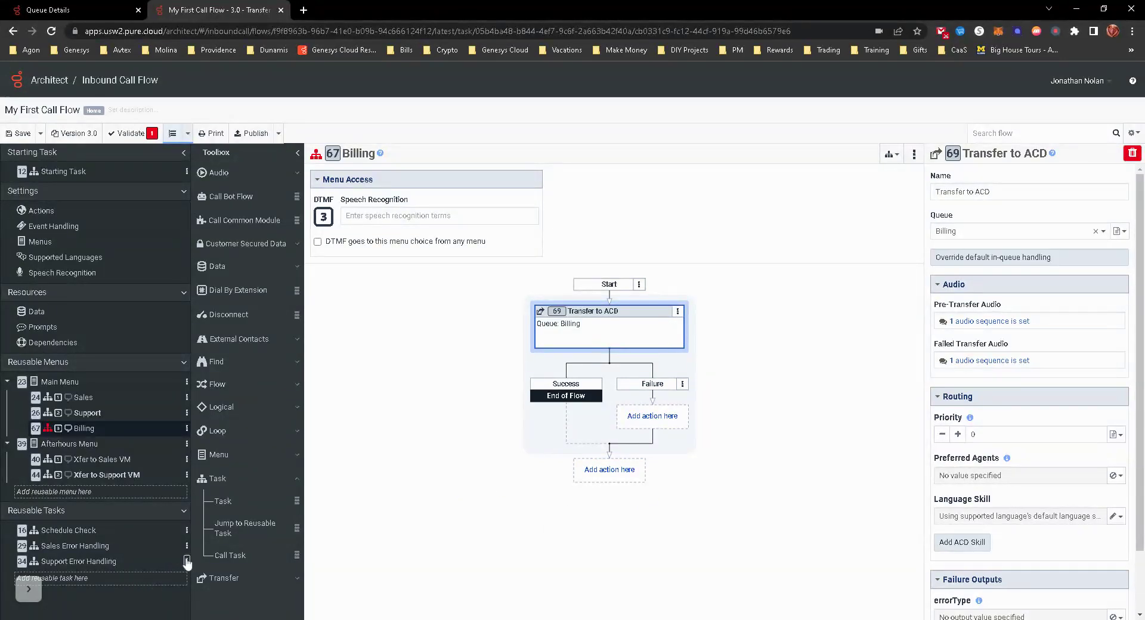
Clear the flow's clipboard and duplicate the Support Error Handling task within the reusable tasks
{"action": "left_click", "coordinate": [186, 561]}
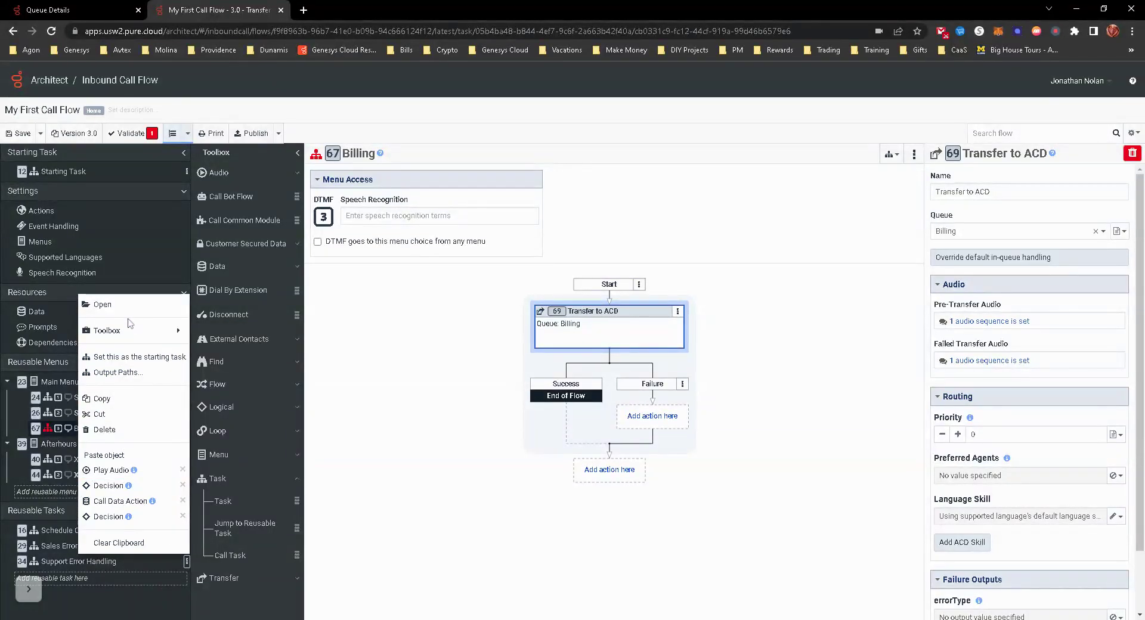
{"action": "mouse_move", "coordinate": [130, 325]}
{"action": "mouse_move", "coordinate": [234, 333]}
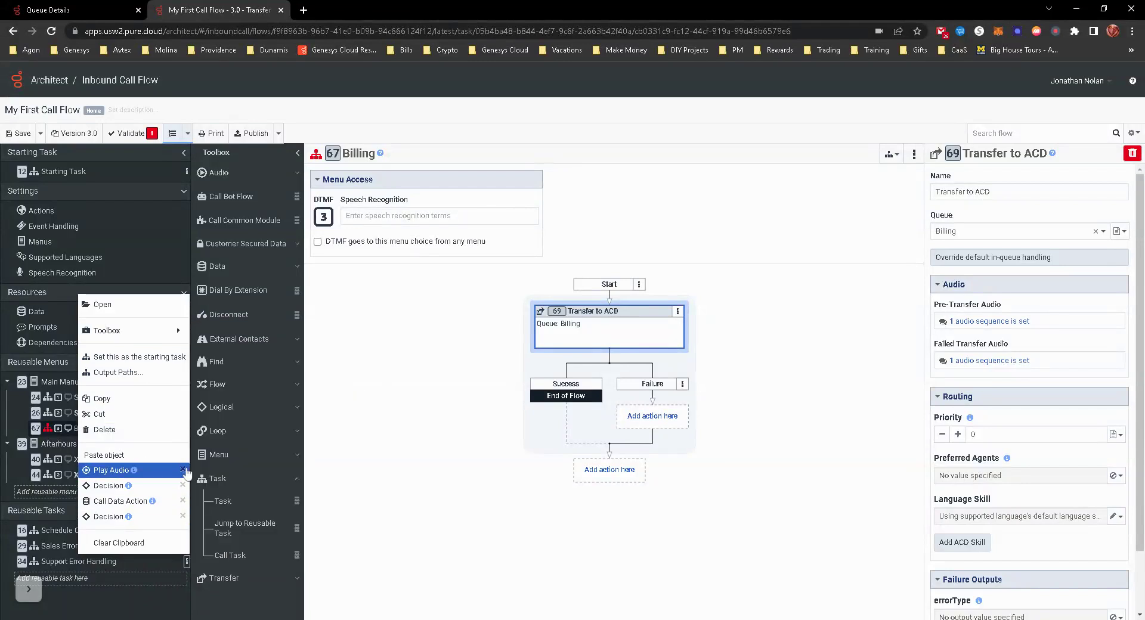
{"action": "left_click", "coordinate": [148, 543]}
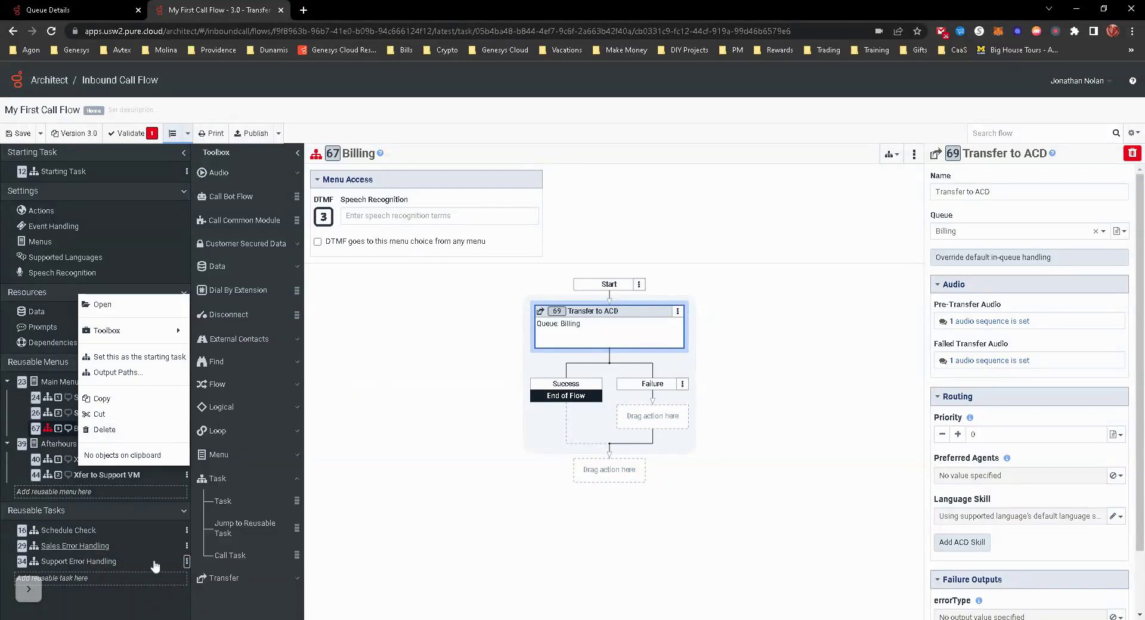
{"action": "left_click", "coordinate": [110, 398]}
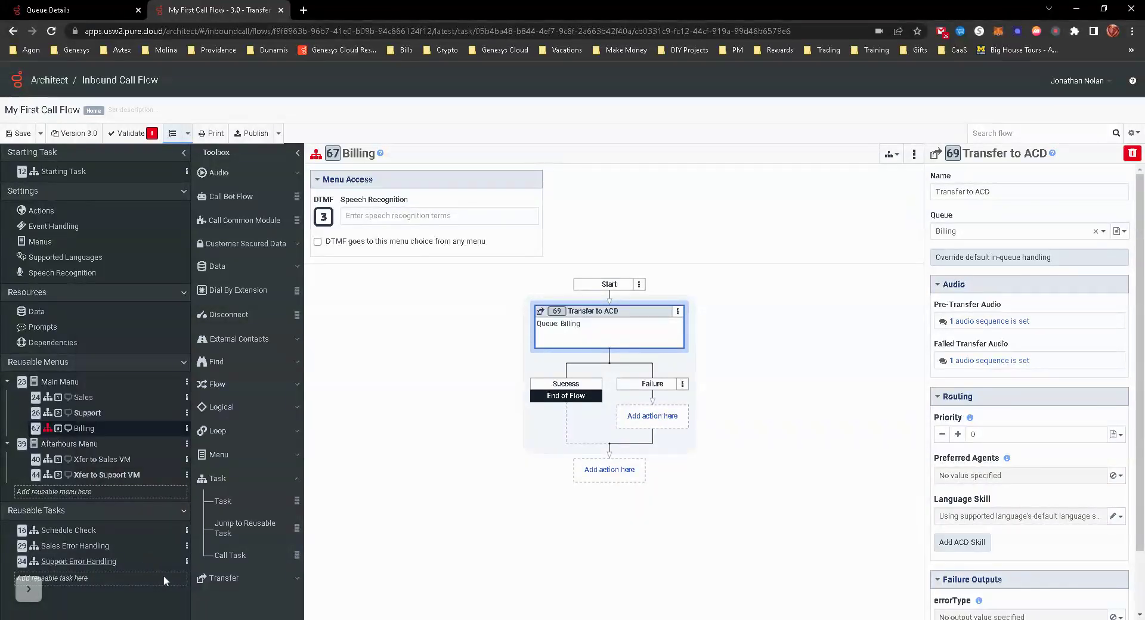
{"action": "left_click", "coordinate": [90, 587]}
{"action": "left_click", "coordinate": [82, 562]}
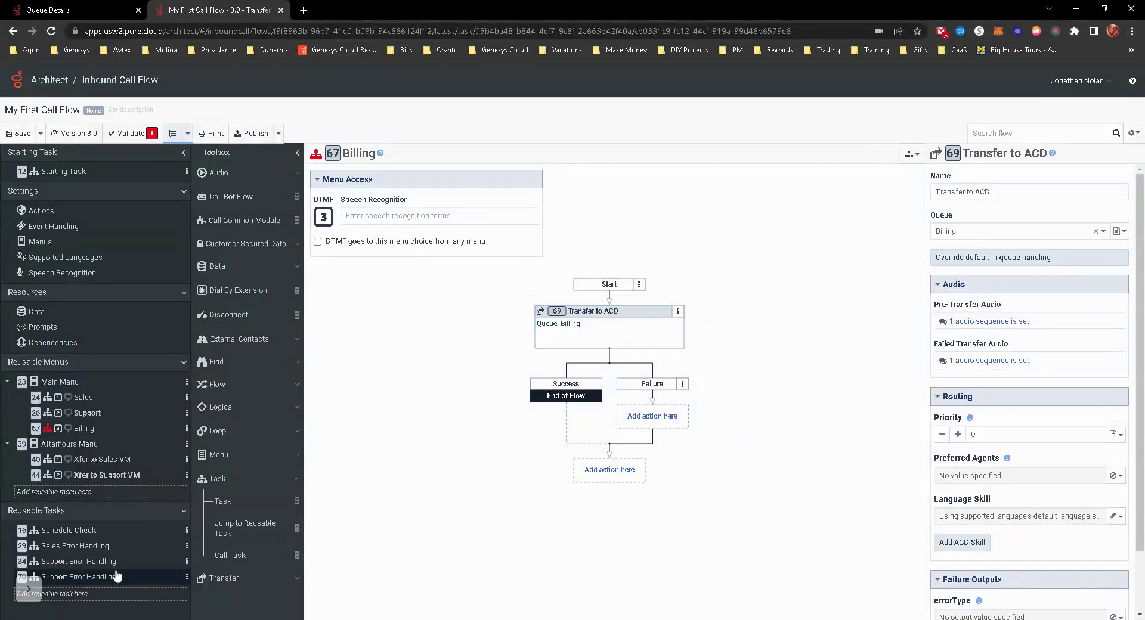
Rename the duplicated Support Error Handling task as Billing Error Handling
{"action": "left_click", "coordinate": [395, 154]}
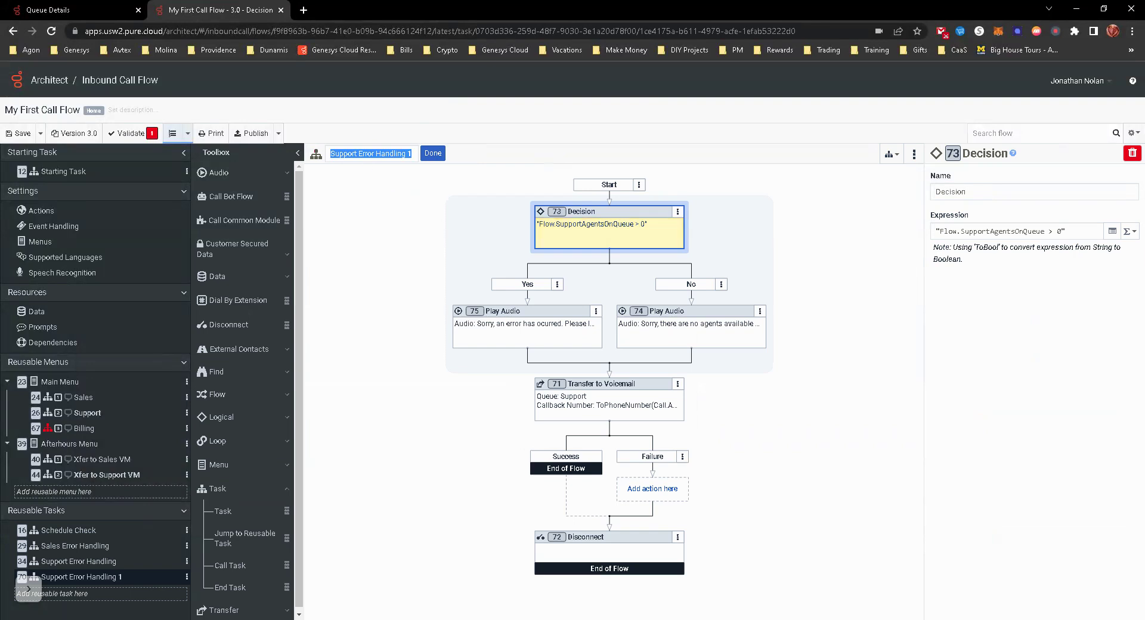
{"action": "key", "text": "End"}
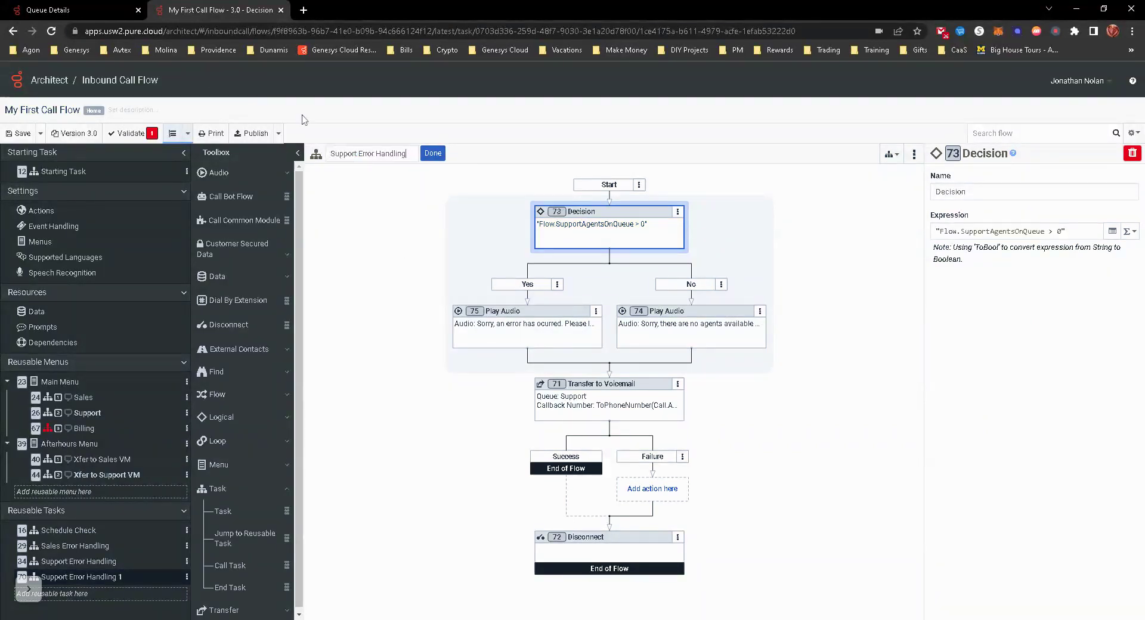
{"action": "key", "text": "Home"}
{"action": "key", "text": "ctrl+shift+Right"}
{"action": "type", "text": "Billi"}
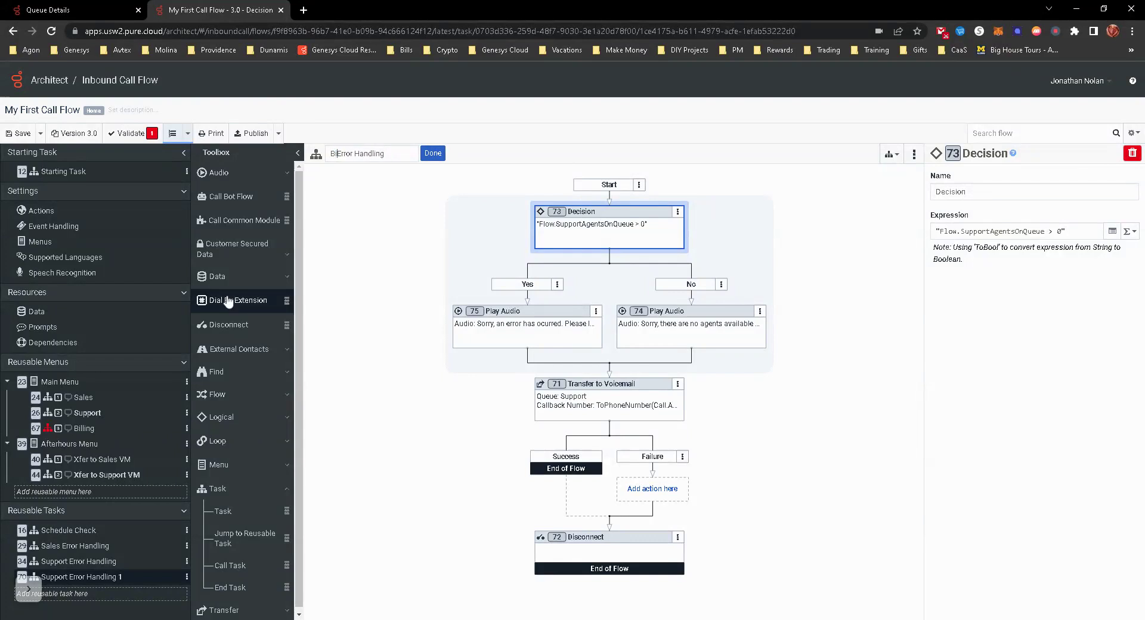
{"action": "type", "text": "ng"}
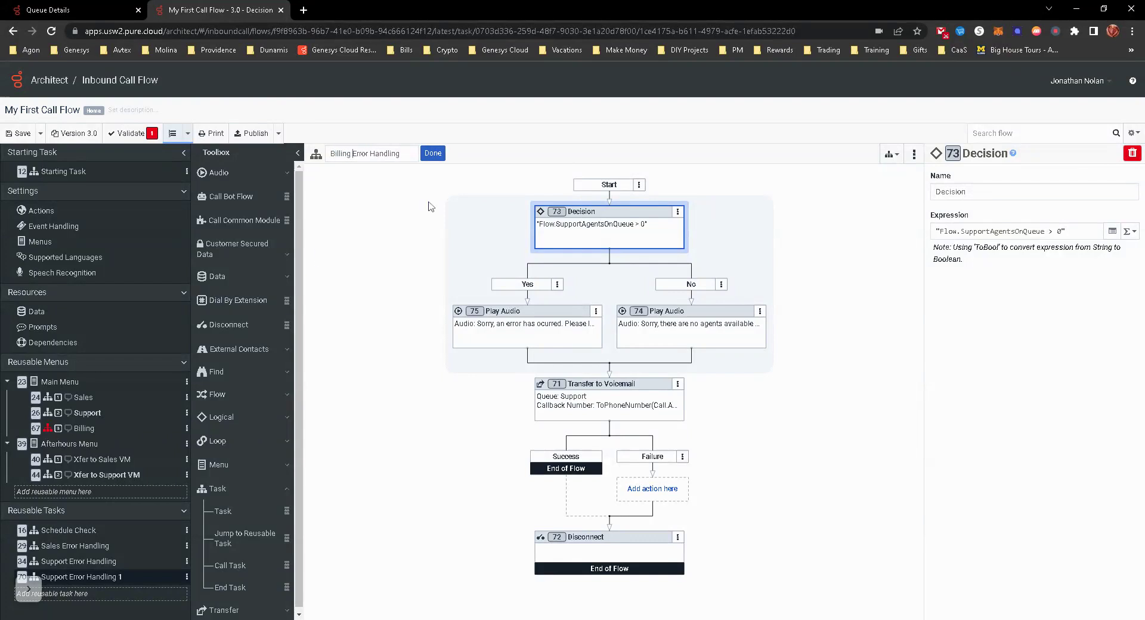
{"action": "left_click", "coordinate": [433, 153]}
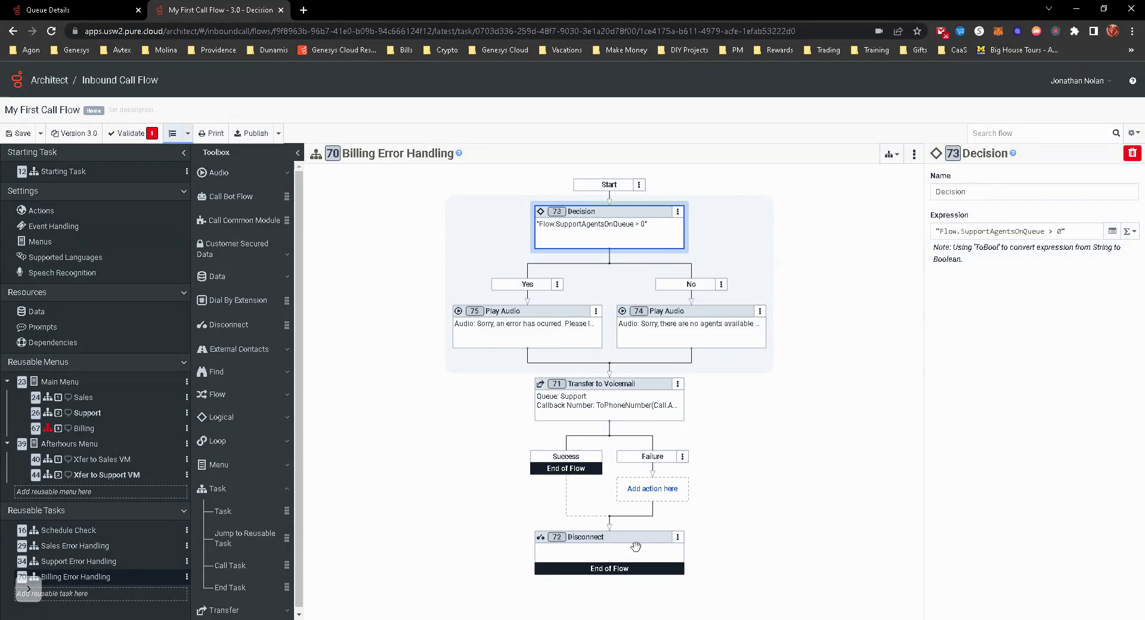
Add a Jump to Reusable Task action after the Billing task's ACD transfer, targeting Billing Error Handling
{"action": "left_click", "coordinate": [84, 428]}
{"action": "left_click", "coordinate": [600, 471]}
{"action": "mouse_move", "coordinate": [580, 496]}
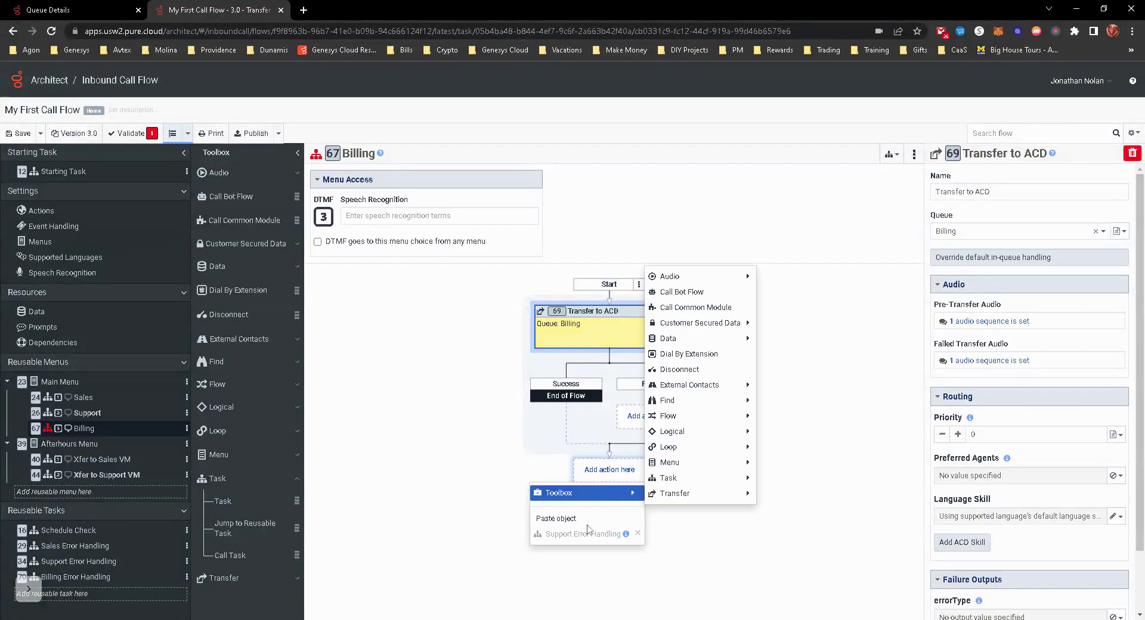
{"action": "mouse_move", "coordinate": [703, 479]}
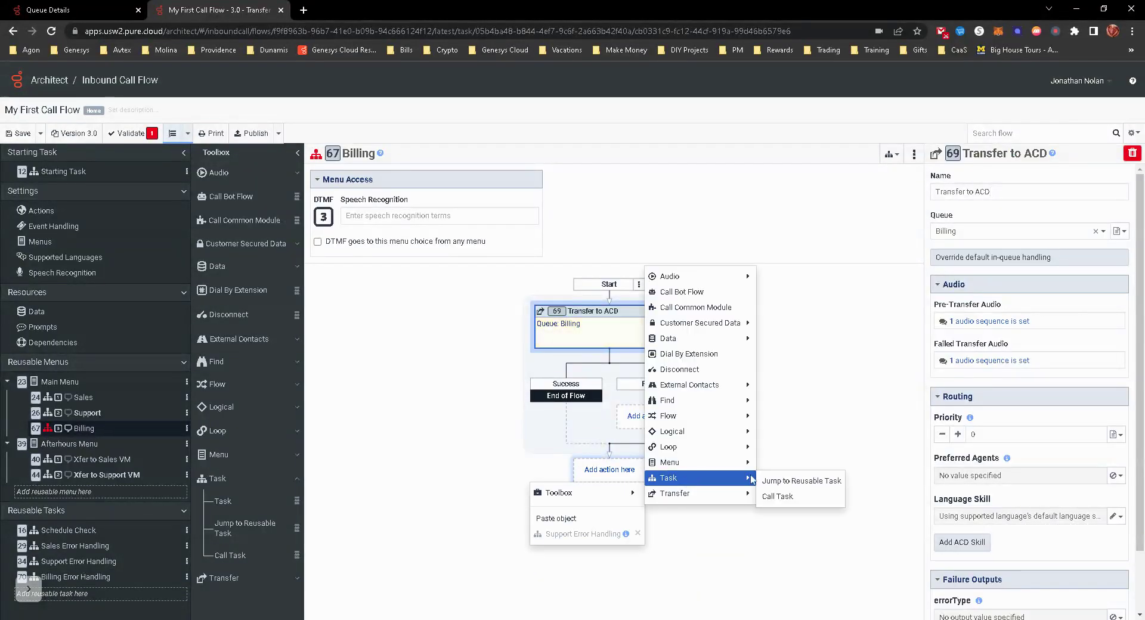
{"action": "left_click", "coordinate": [796, 485]}
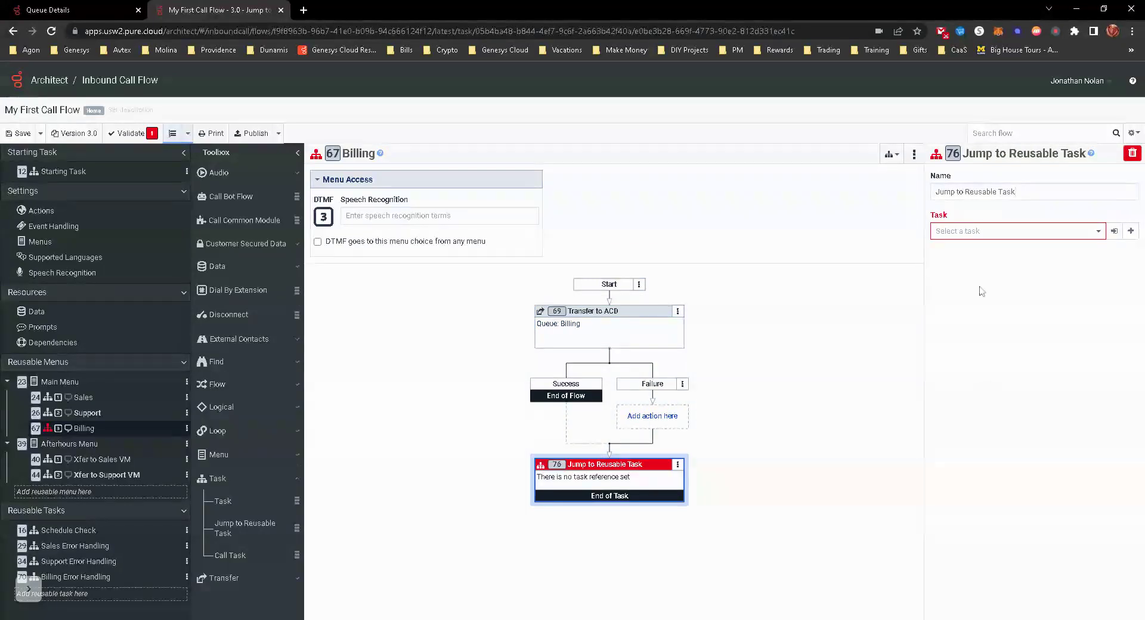
{"action": "left_click", "coordinate": [975, 237]}
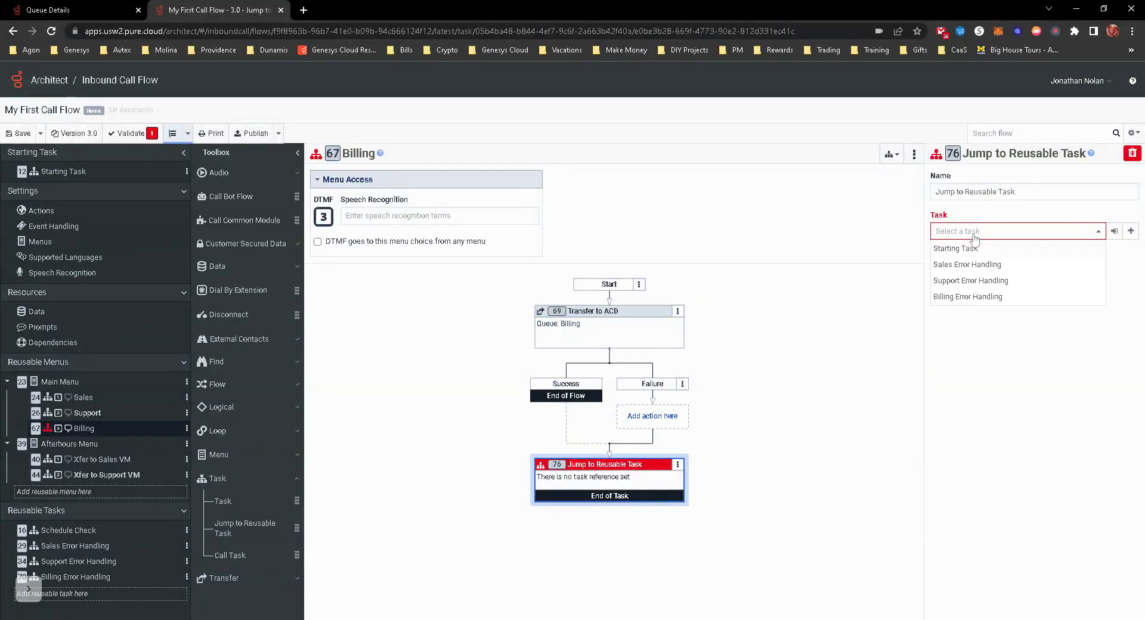
{"action": "left_click", "coordinate": [967, 296]}
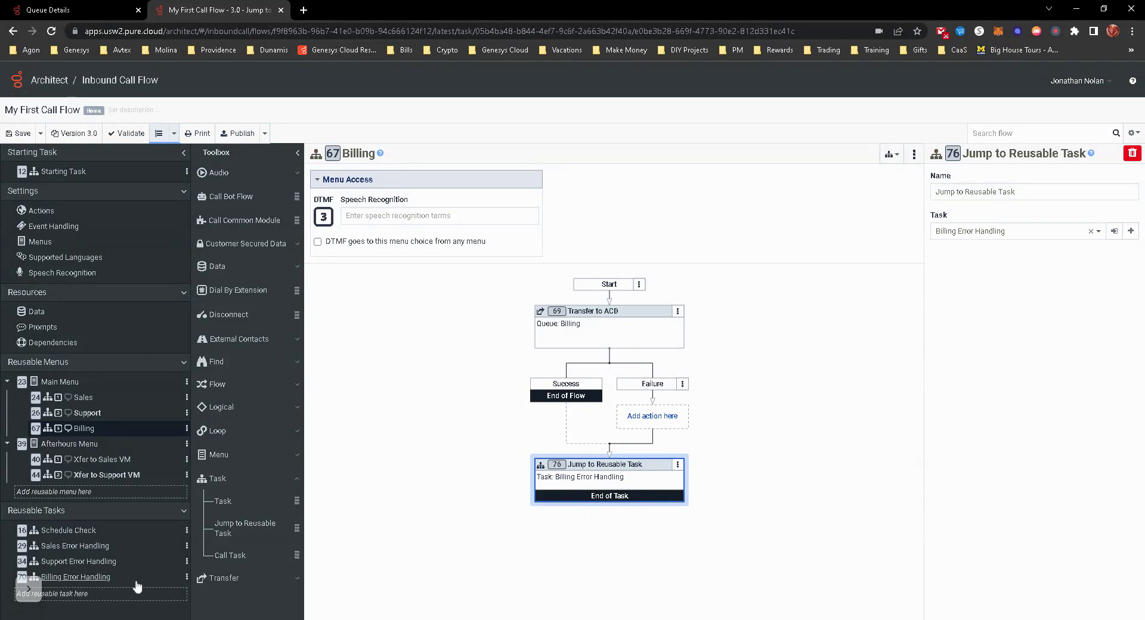
In Billing Error Handling, move the general error Play Audio above the Decision and delete the Decision with its output paths
{"action": "left_click", "coordinate": [77, 576]}
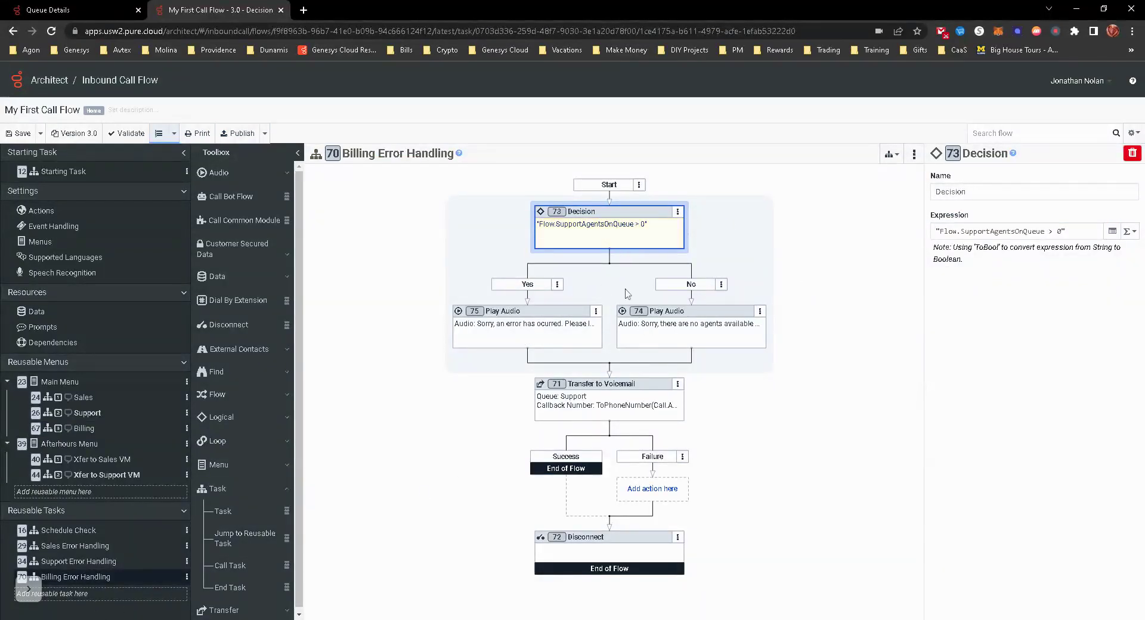
{"action": "left_click", "coordinate": [522, 333]}
{"action": "left_click", "coordinate": [671, 325]}
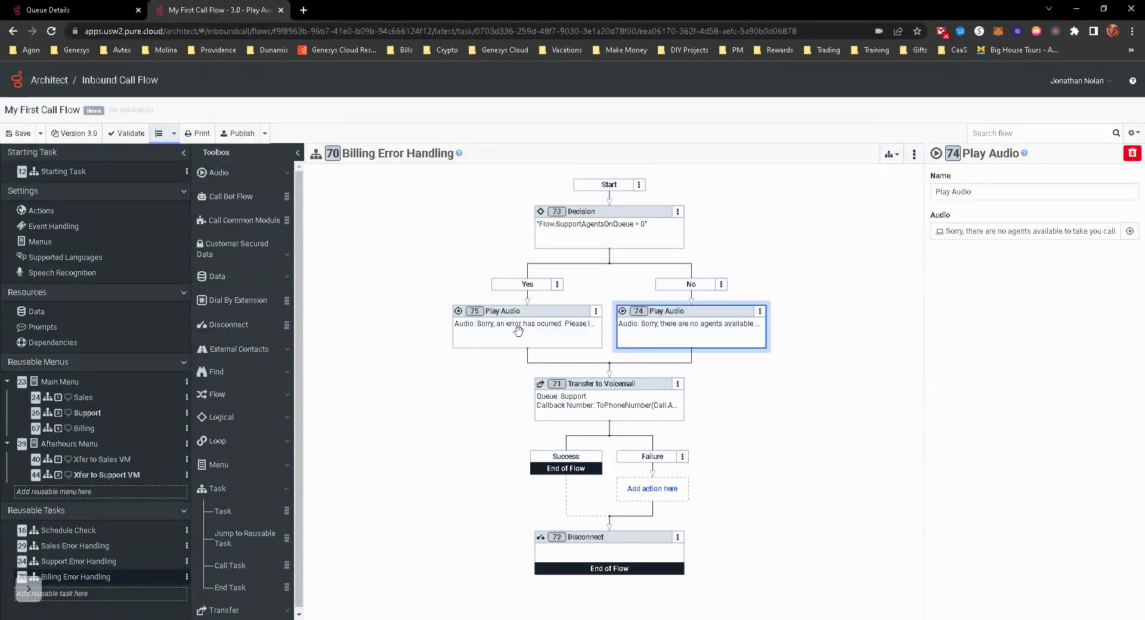
{"action": "left_click_drag", "start_coordinate": [518, 330], "coordinate": [644, 222]}
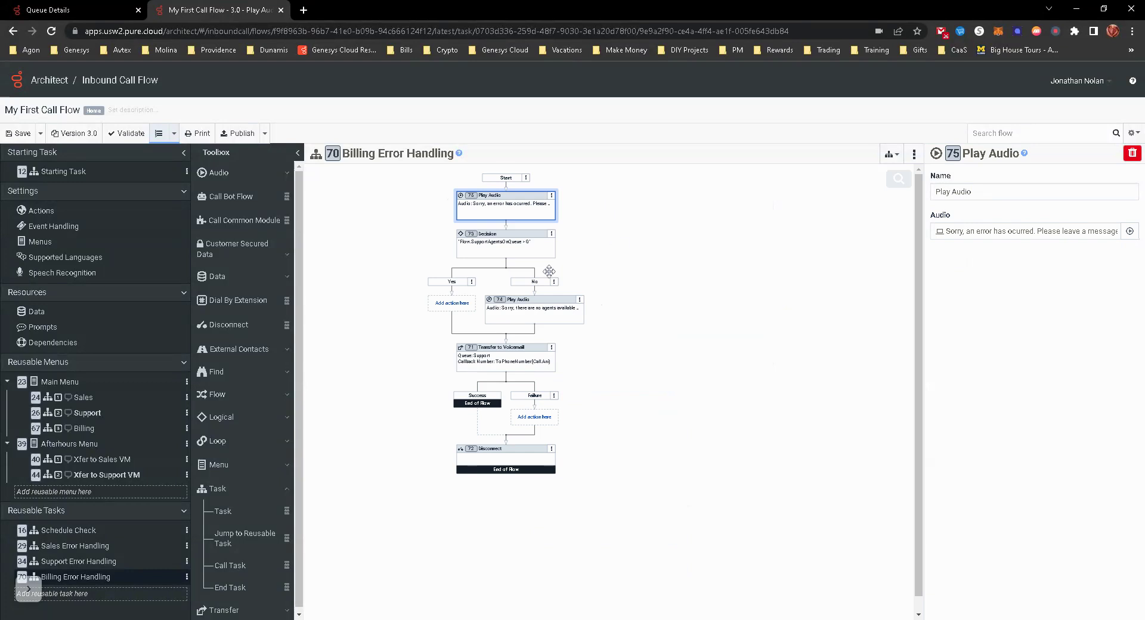
{"action": "left_click", "coordinate": [552, 234]}
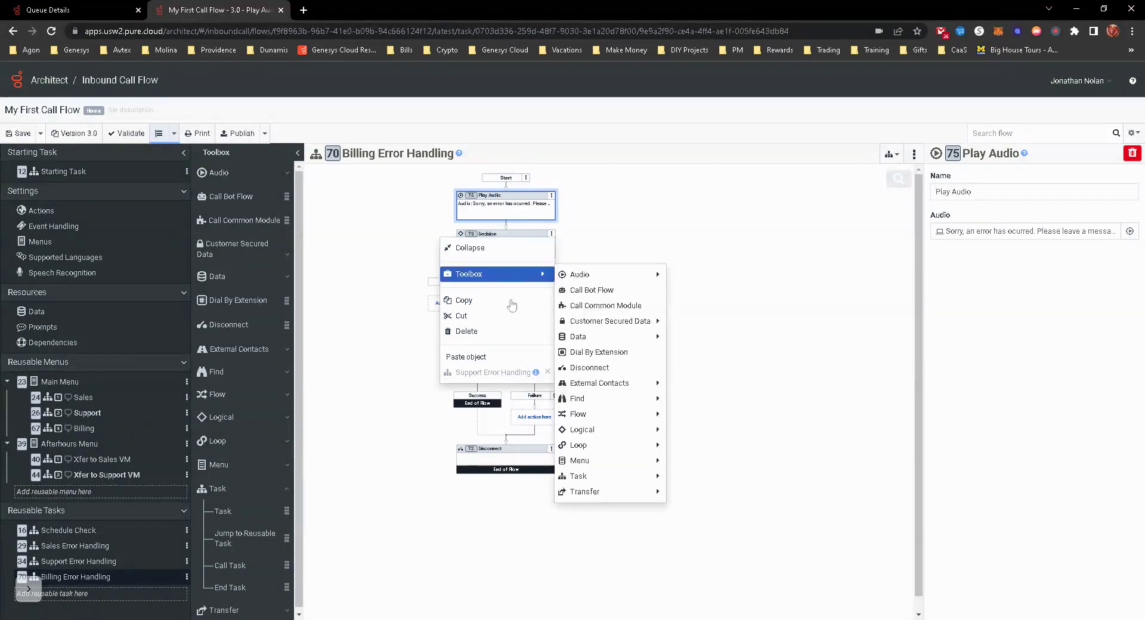
{"action": "left_click", "coordinate": [494, 330]}
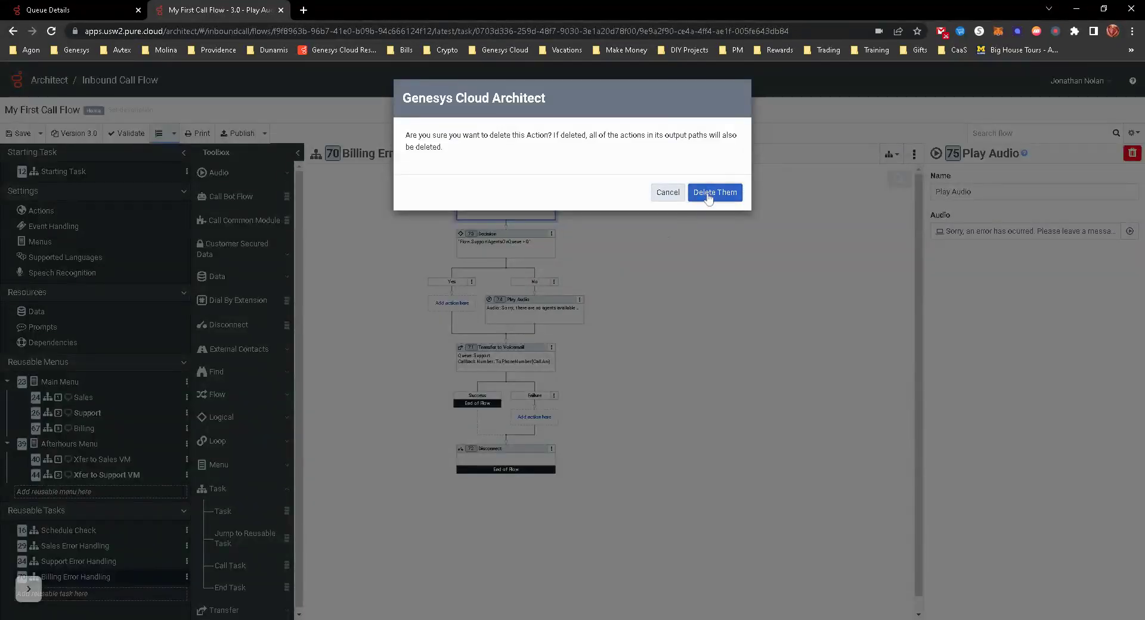
{"action": "left_click", "coordinate": [708, 194]}
Set the queue of the Transfer to Voicemail action in Billing Error Handling to Billing
{"action": "left_click", "coordinate": [596, 275]}
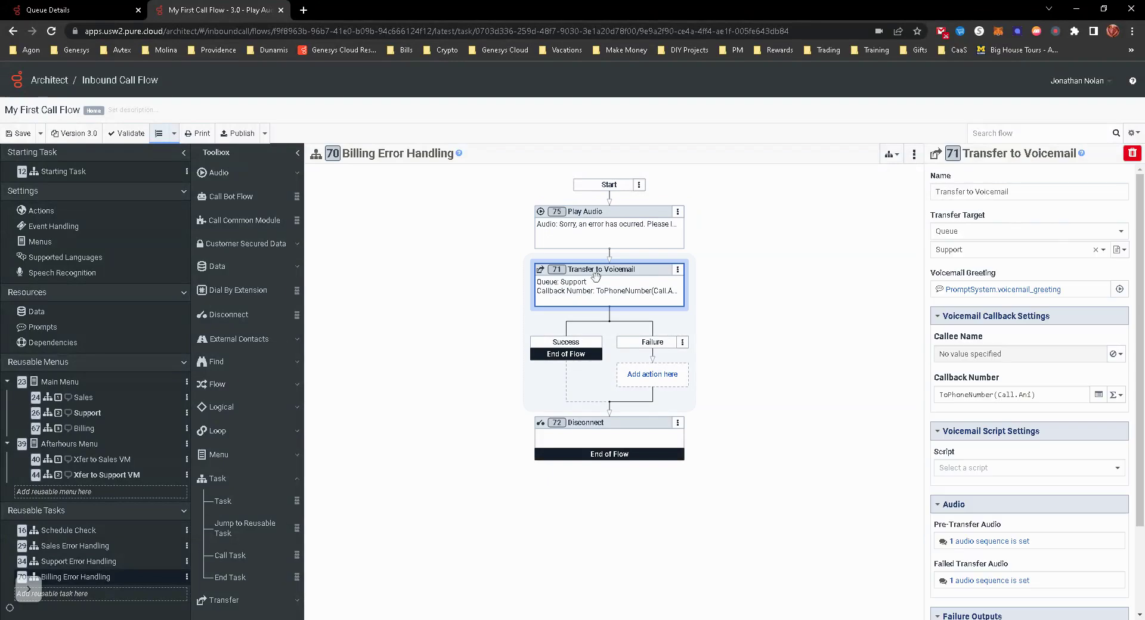
{"action": "left_click", "coordinate": [1003, 251]}
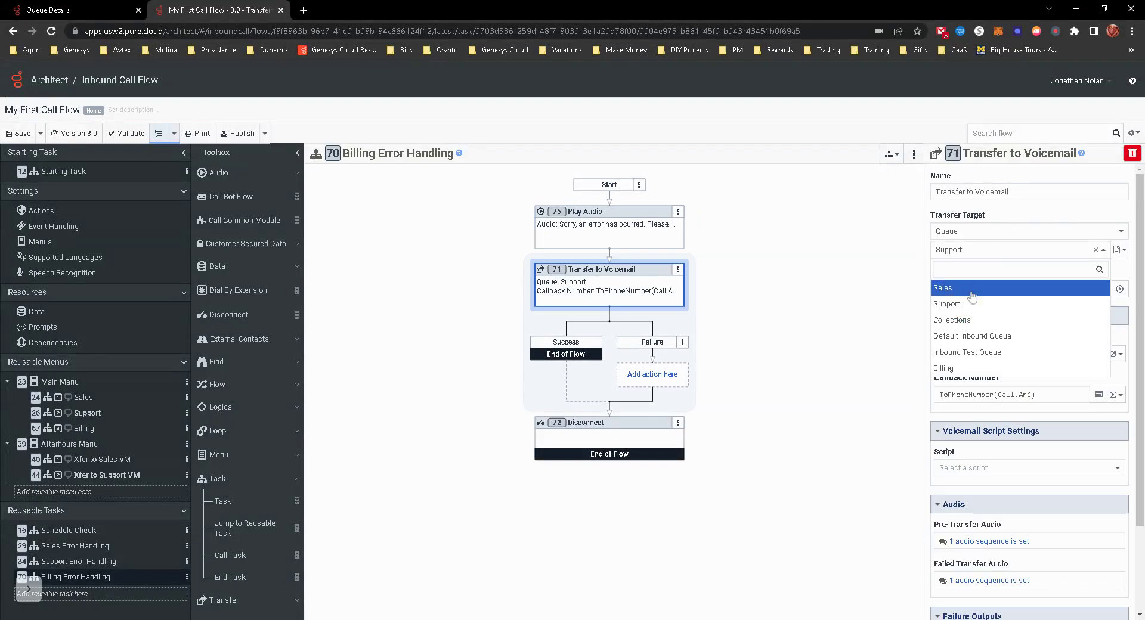
{"action": "type", "text": "bill"}
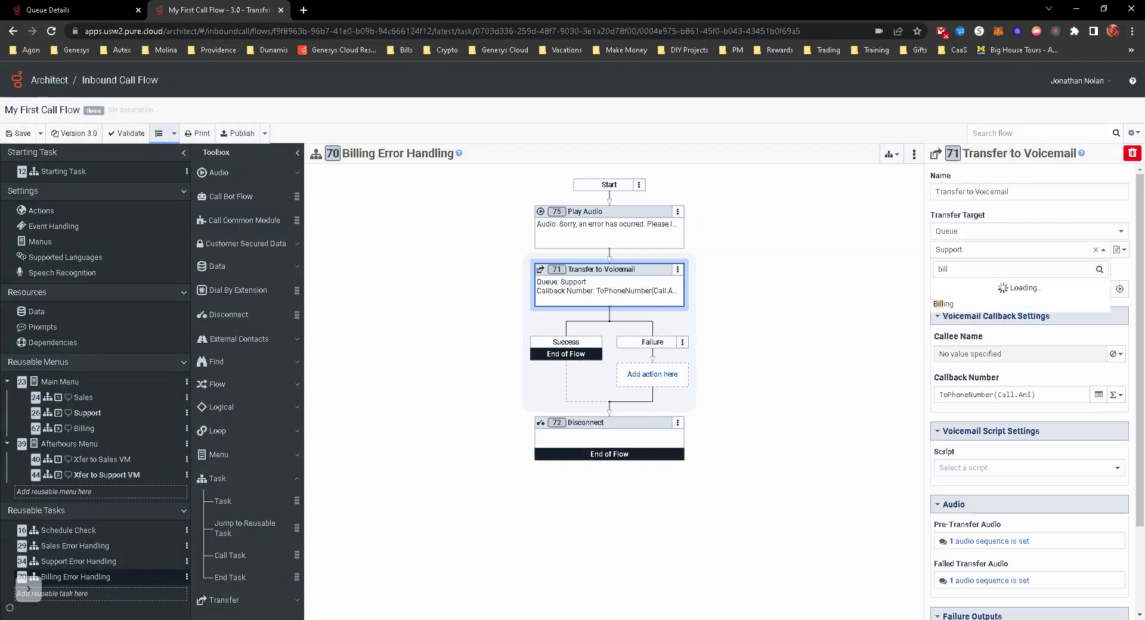
{"action": "left_click", "coordinate": [978, 288]}
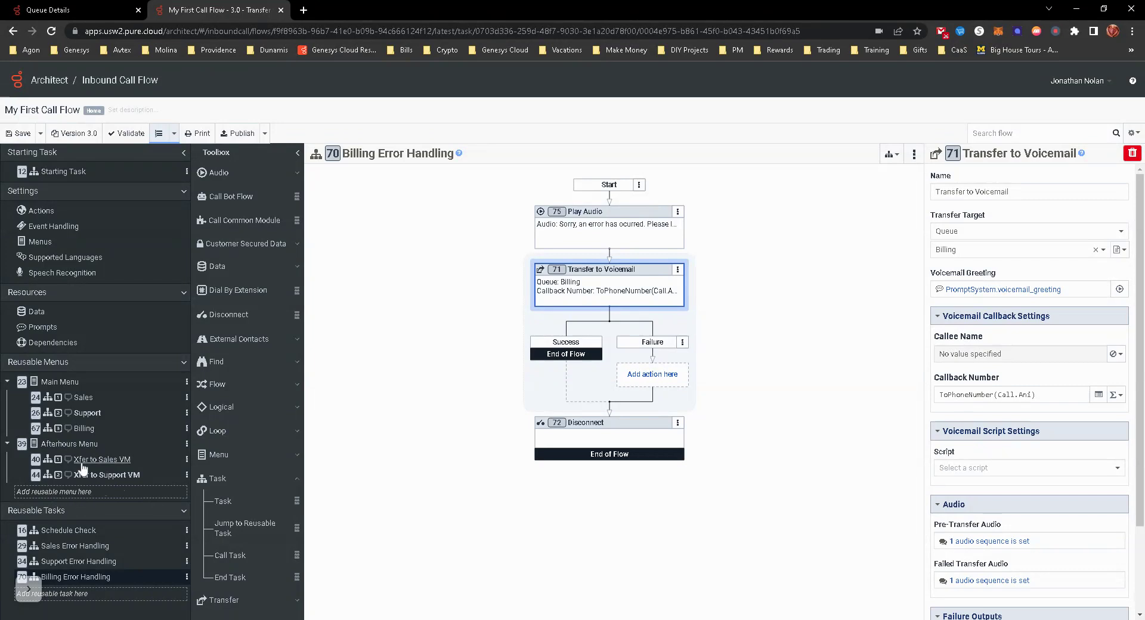
Change the DTMF digit of the Main Menu's Billing task to 4
{"action": "left_click", "coordinate": [90, 429]}
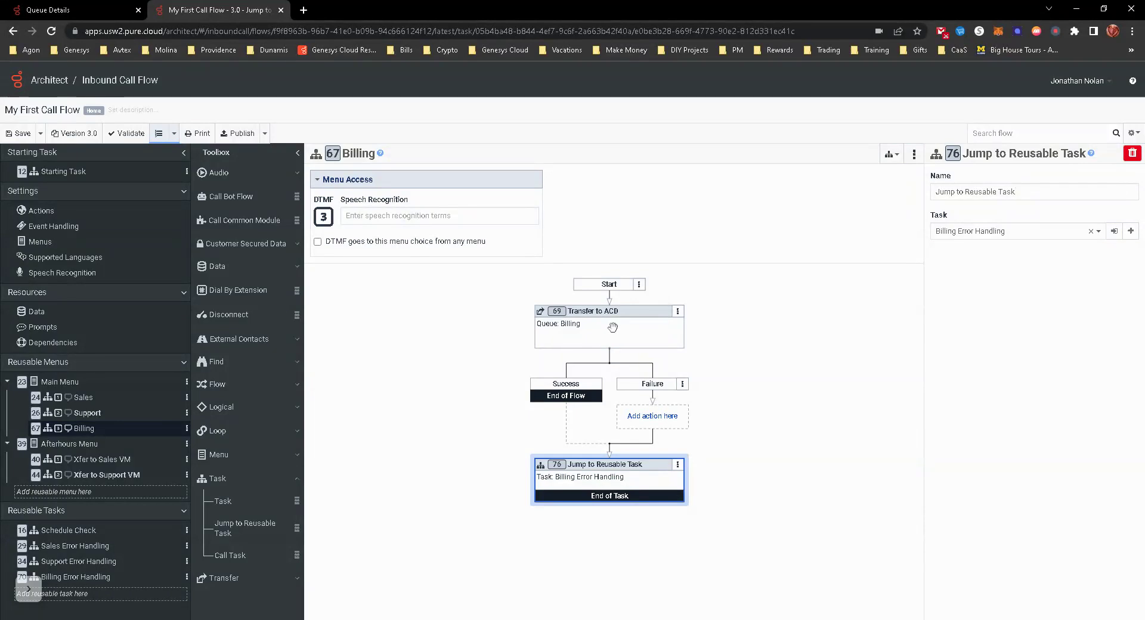
{"action": "left_click", "coordinate": [323, 216]}
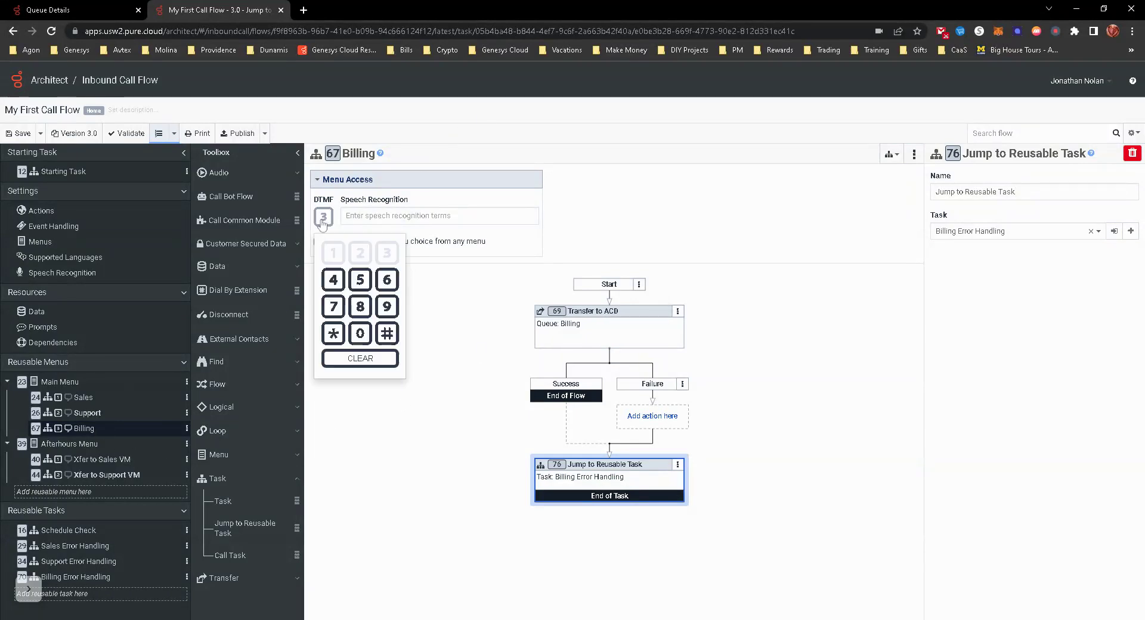
{"action": "left_click", "coordinate": [333, 280]}
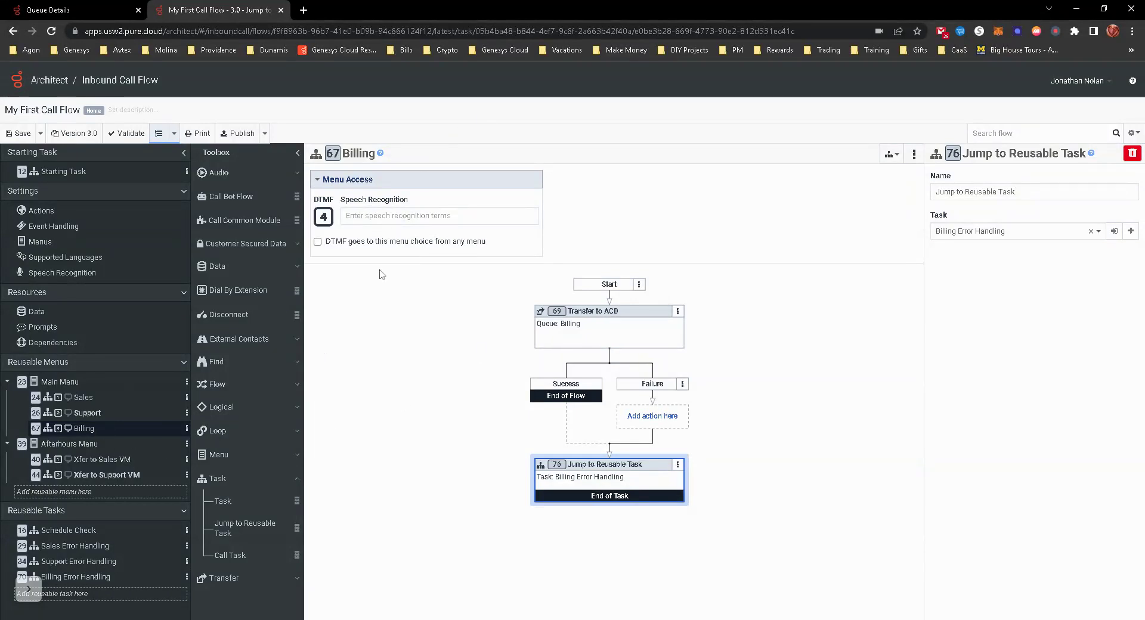
Override the default in-queue handling of the Billing ACD transfer with the Dunamis InQueue Test flow
{"action": "left_click", "coordinate": [622, 330]}
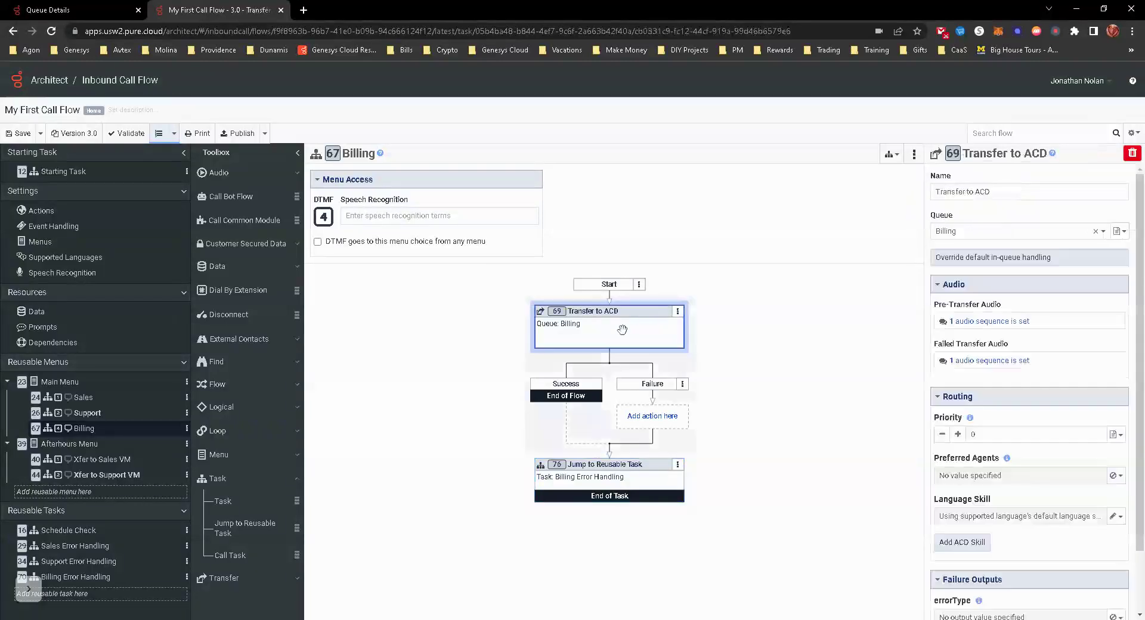
{"action": "left_click", "coordinate": [1004, 257]}
{"action": "left_click", "coordinate": [991, 271]}
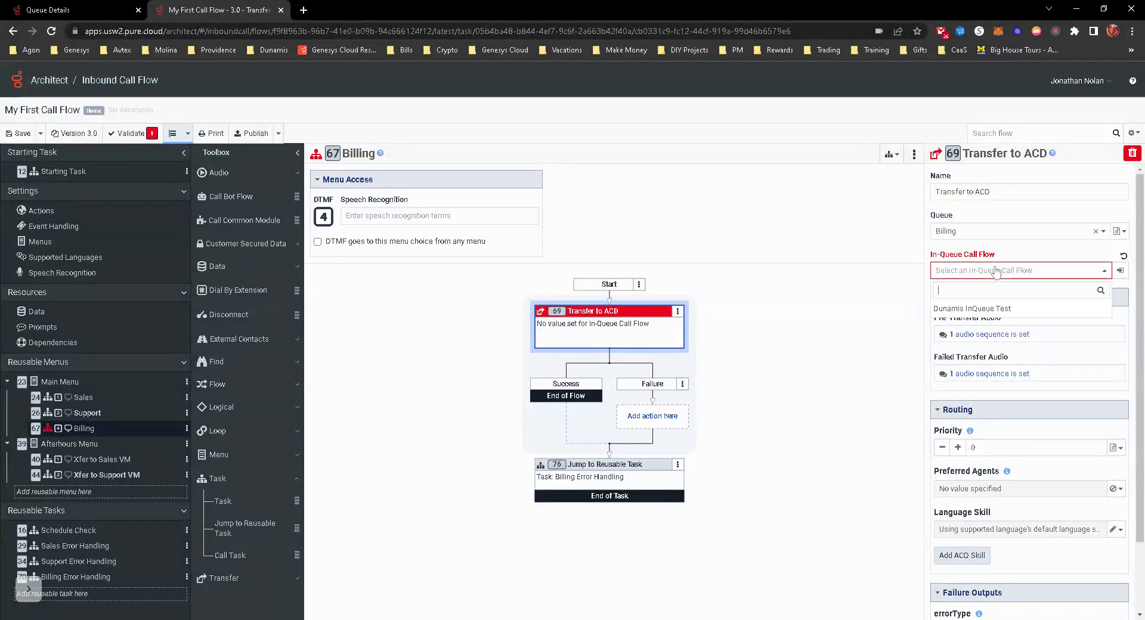
{"action": "left_click", "coordinate": [981, 309]}
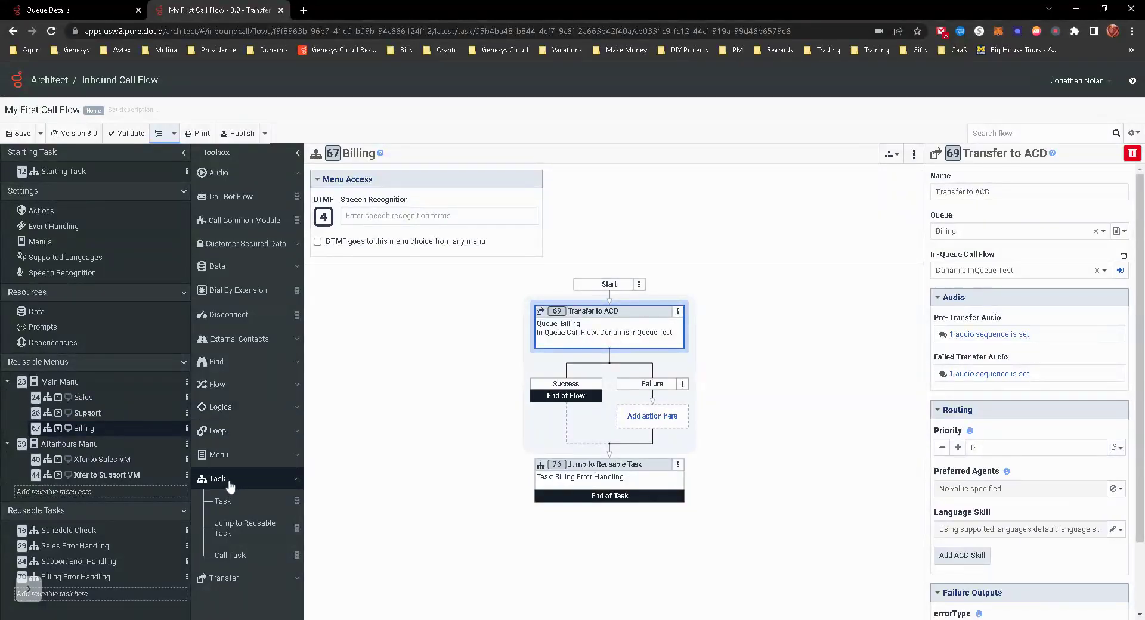
Add a new task below Billing in the Main Menu and assign it DTMF digit 5
{"action": "left_click_drag", "start_coordinate": [226, 501], "coordinate": [89, 447]}
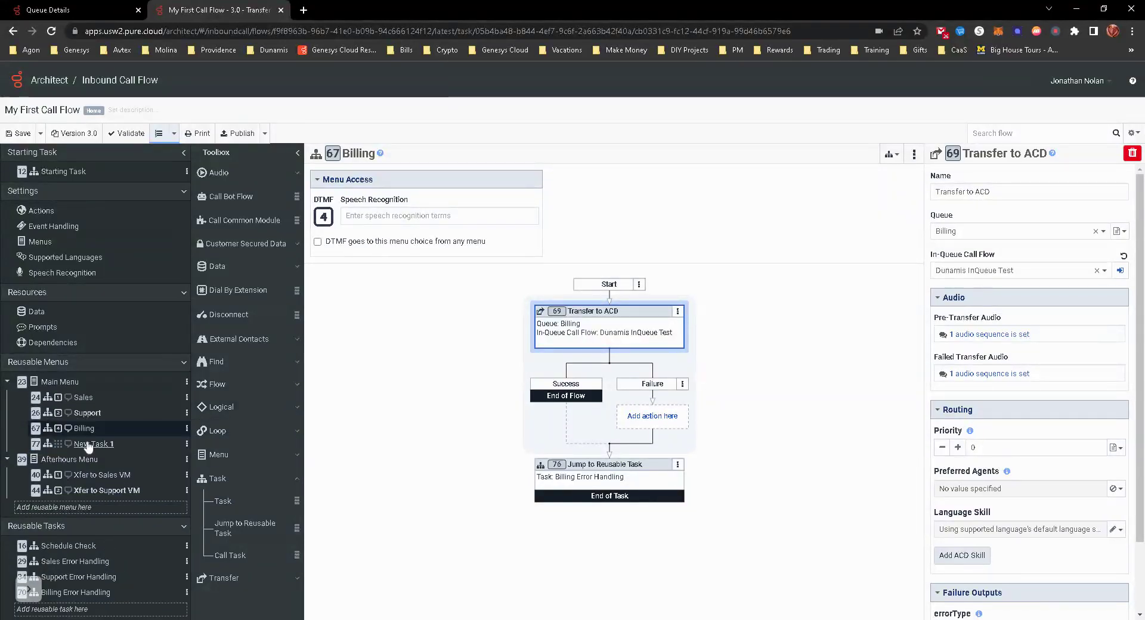
{"action": "left_click", "coordinate": [90, 444]}
{"action": "left_click", "coordinate": [324, 216]}
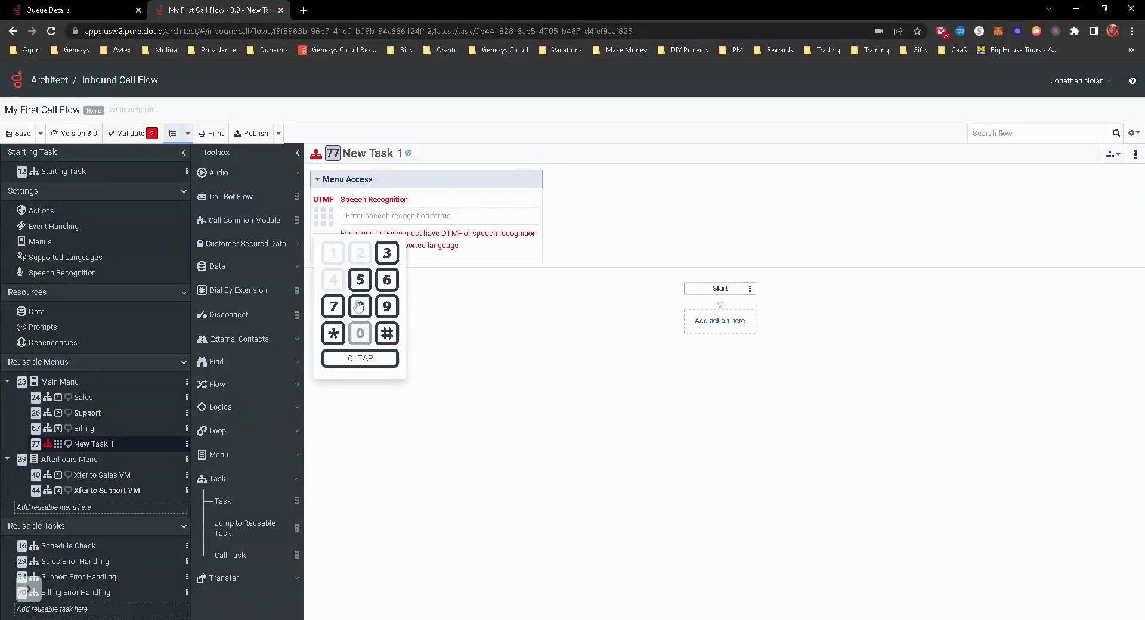
{"action": "left_click", "coordinate": [360, 280]}
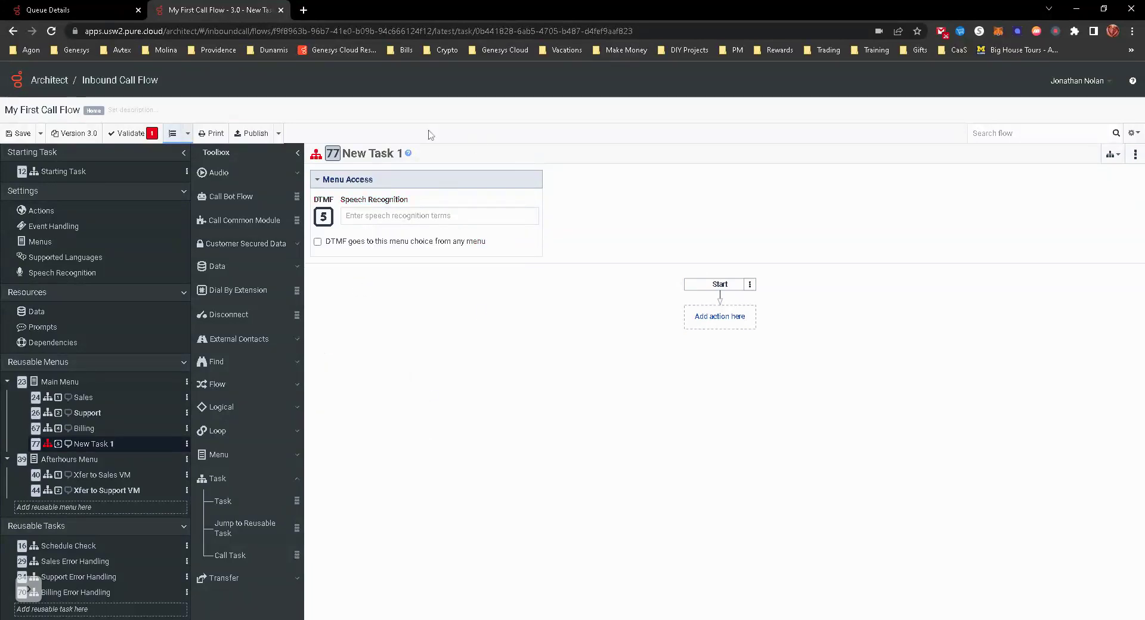
Rename the new Main Menu task as "Xfer to" followed by the transfer recipient's full name
{"action": "left_click", "coordinate": [374, 156]}
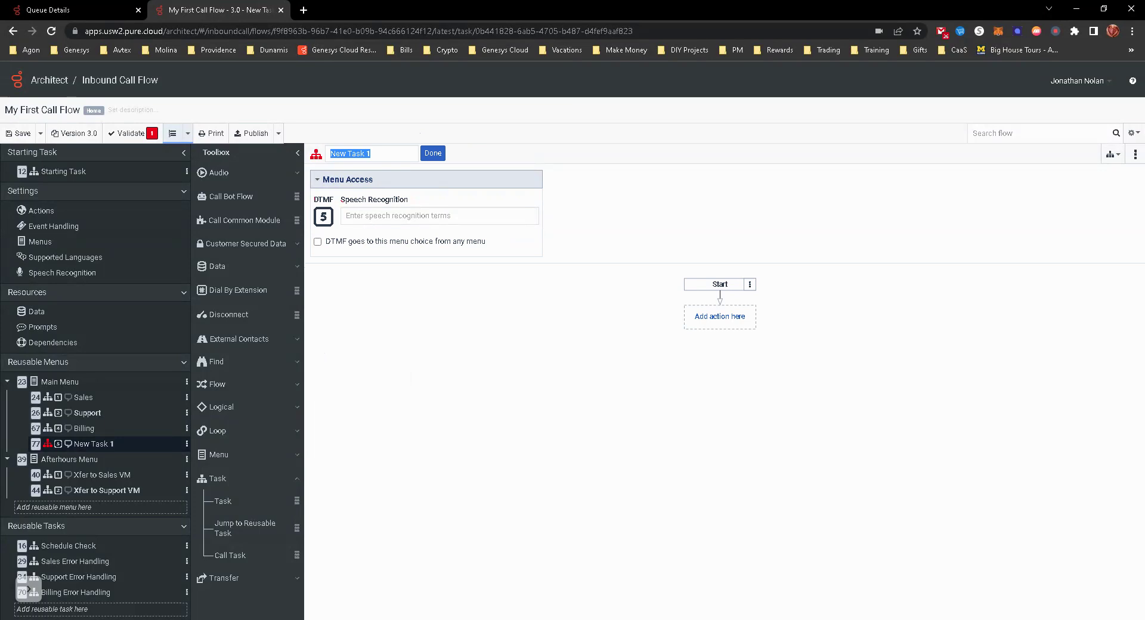
{"action": "key", "text": "BackSpace"}
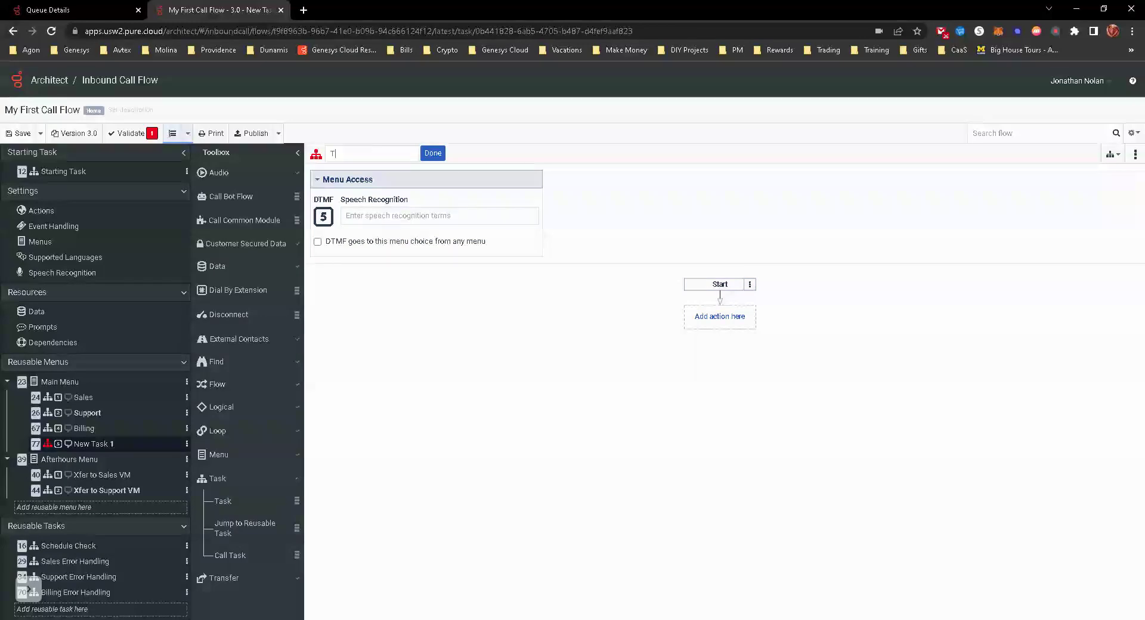
{"action": "type", "text": "Xfer to John D"}
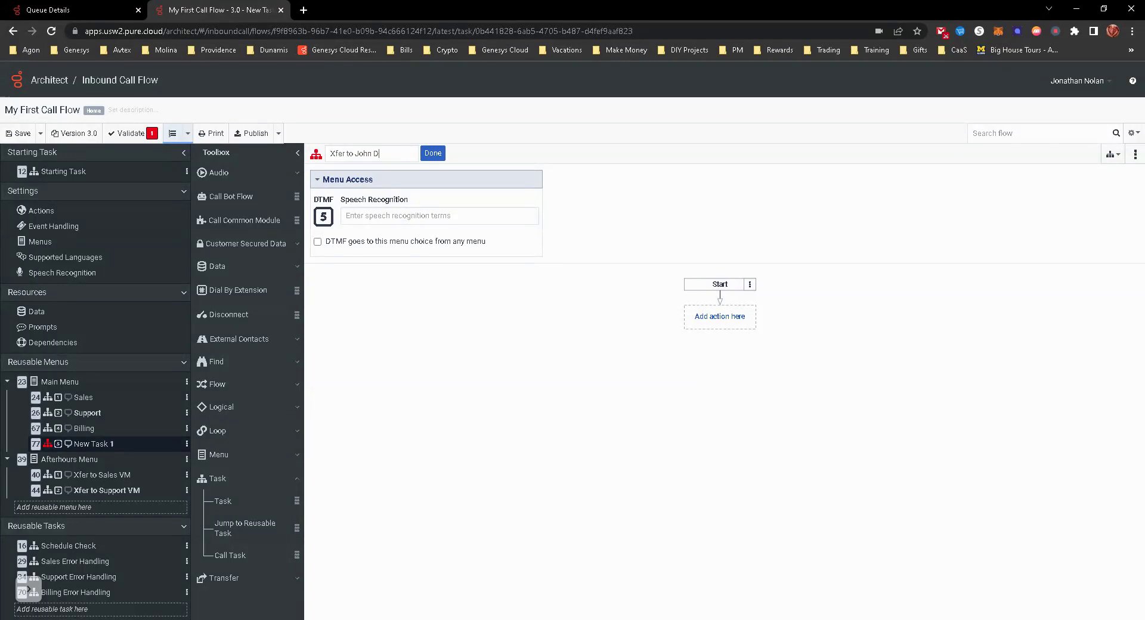
{"action": "type", "text": "oe"}
{"action": "left_click", "coordinate": [433, 153]}
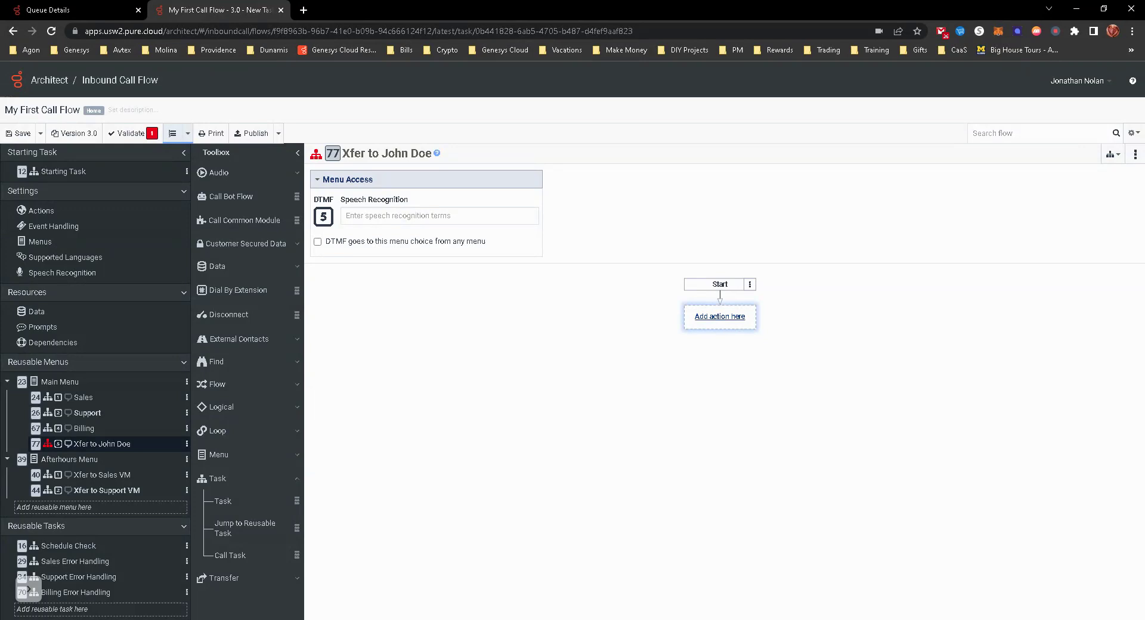
Add a Transfer to User action at the start of the Main Menu's user transfer task and select the test user as recipient
{"action": "left_click", "coordinate": [718, 316]}
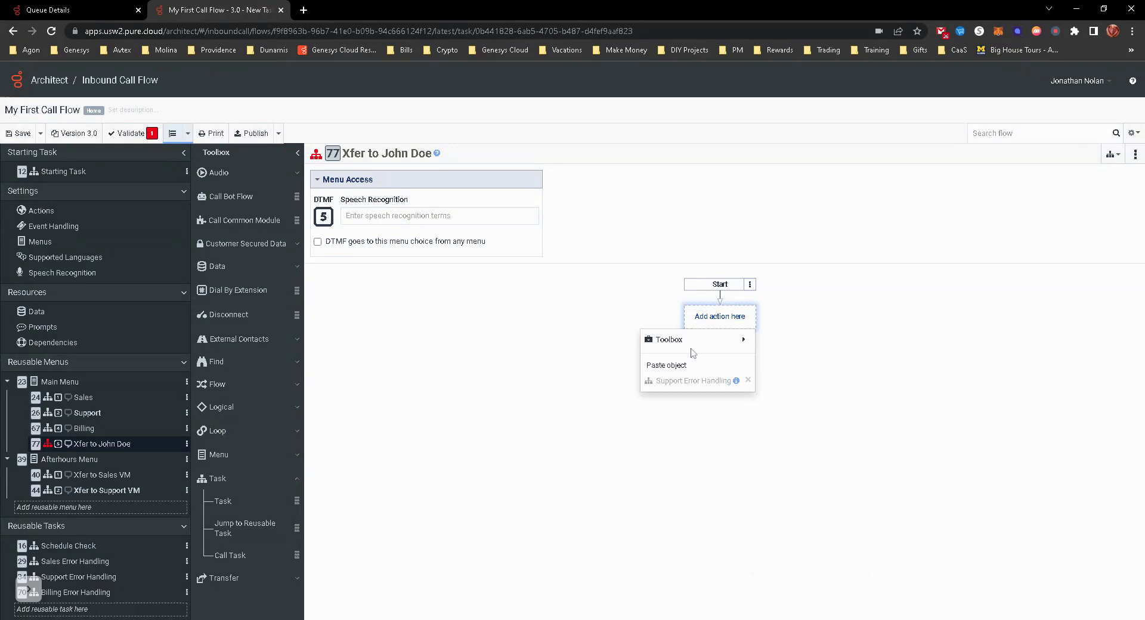
{"action": "mouse_move", "coordinate": [692, 341]}
{"action": "mouse_move", "coordinate": [835, 542]}
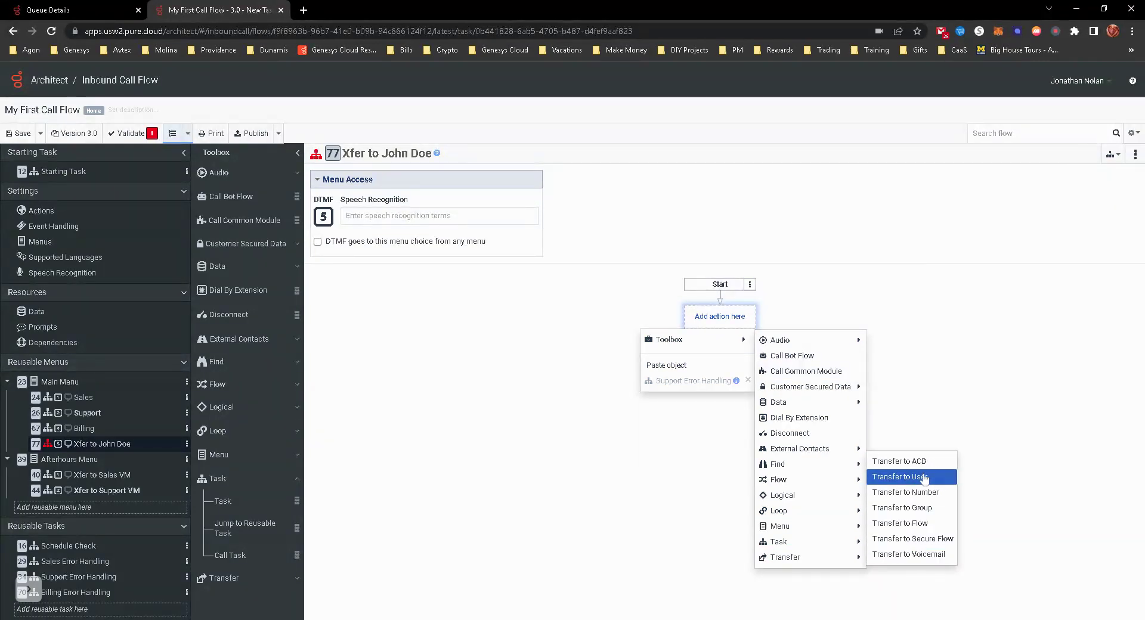
{"action": "left_click", "coordinate": [895, 499]}
{"action": "left_click", "coordinate": [1007, 232]}
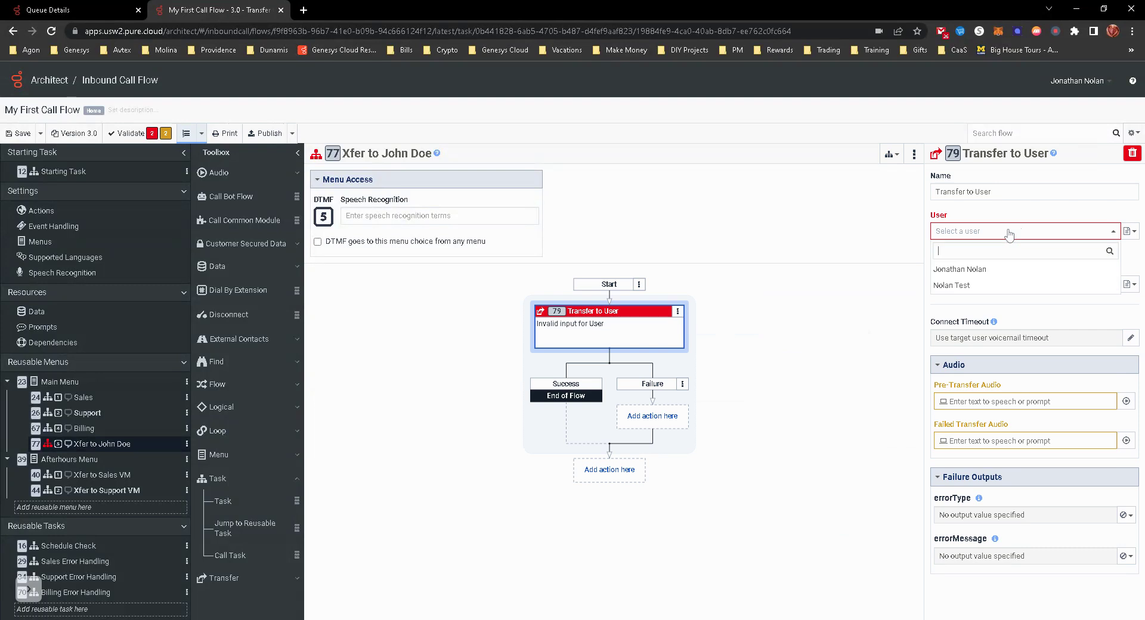
{"action": "left_click", "coordinate": [963, 286]}
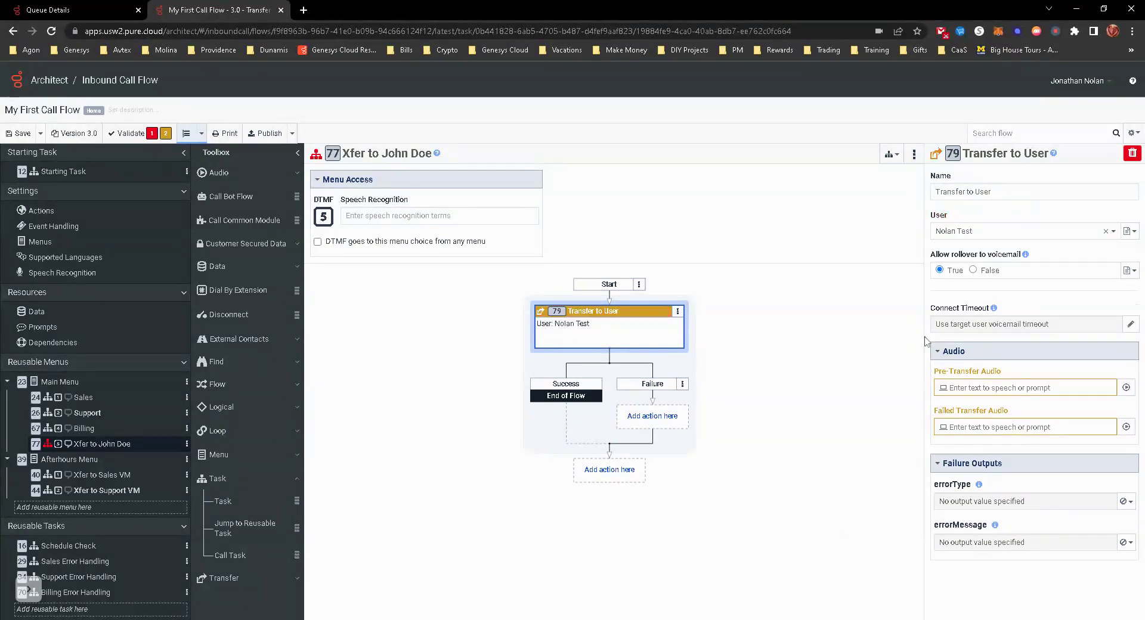
Set the user transfer's pre-transfer audio to 100 ms of blank audio and remove the empty text-to-speech entry
{"action": "left_click", "coordinate": [1126, 387]}
{"action": "left_click", "coordinate": [648, 139]}
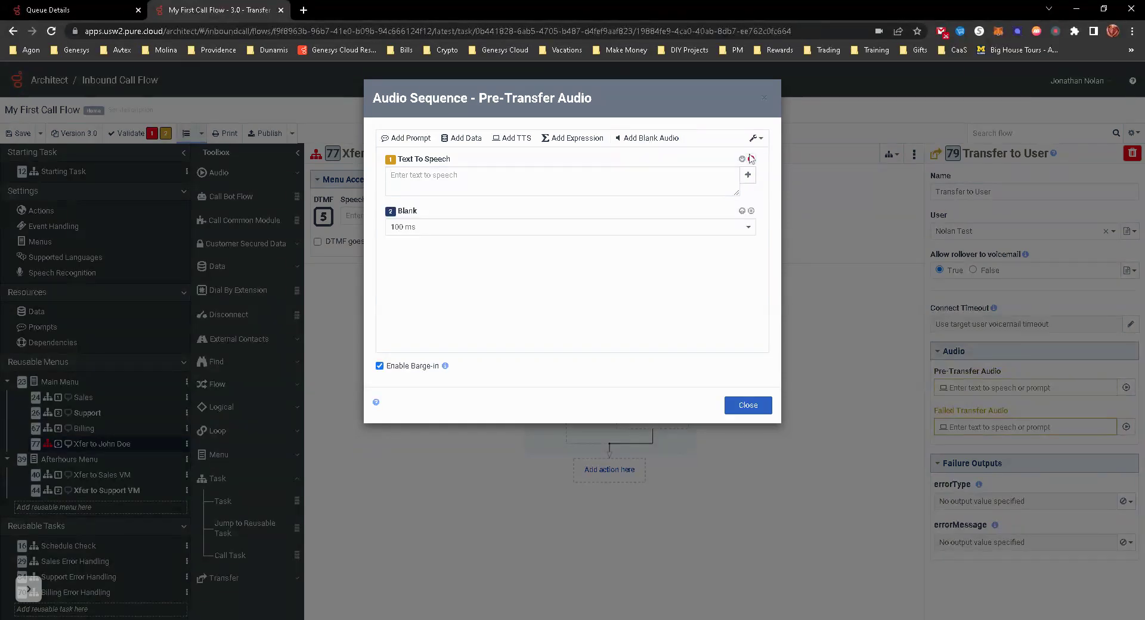
{"action": "left_click", "coordinate": [751, 158]}
{"action": "left_click", "coordinate": [748, 405]}
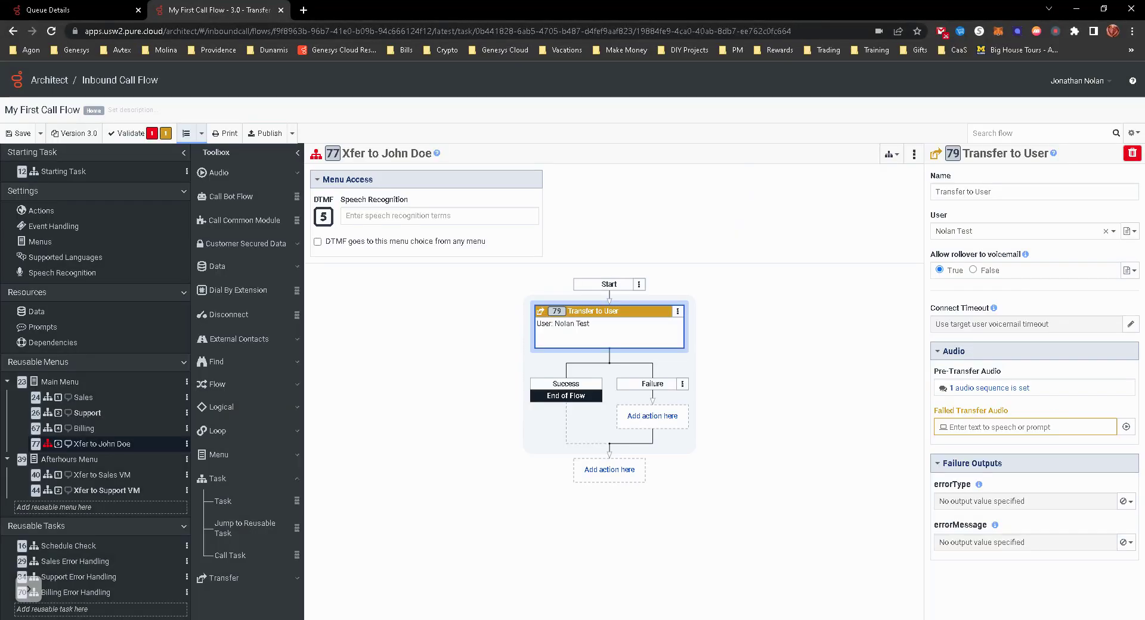
Set the user transfer's failed transfer audio to 100 ms of blank audio, removing its empty text-to-speech entry
{"action": "left_click", "coordinate": [1126, 426]}
{"action": "left_click", "coordinate": [647, 138]}
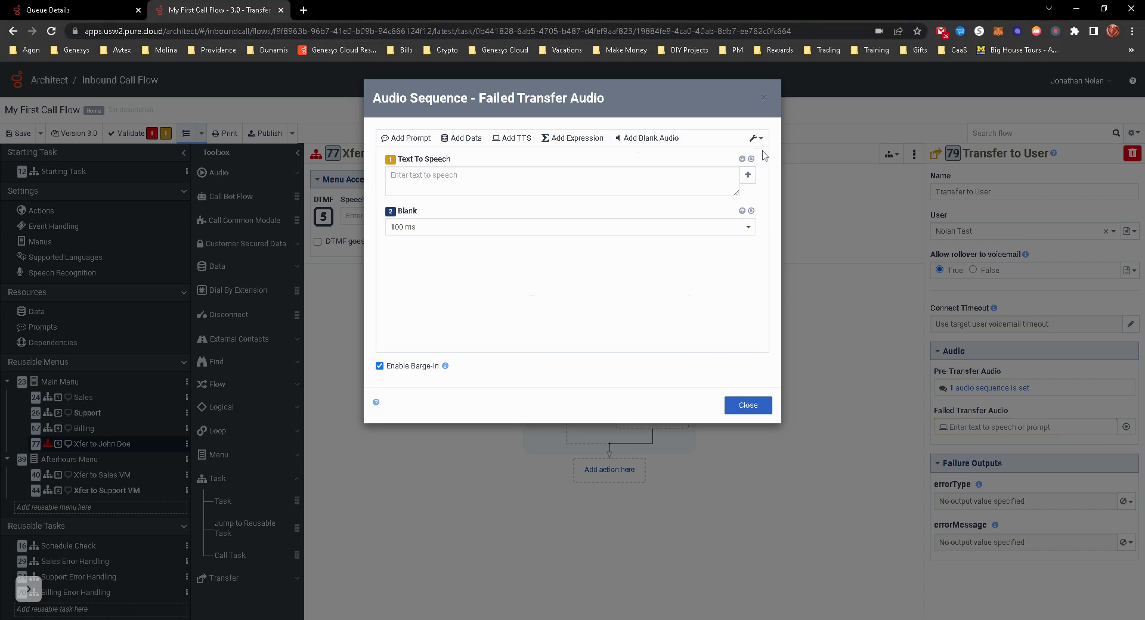
{"action": "left_click", "coordinate": [750, 159]}
{"action": "left_click", "coordinate": [749, 405]}
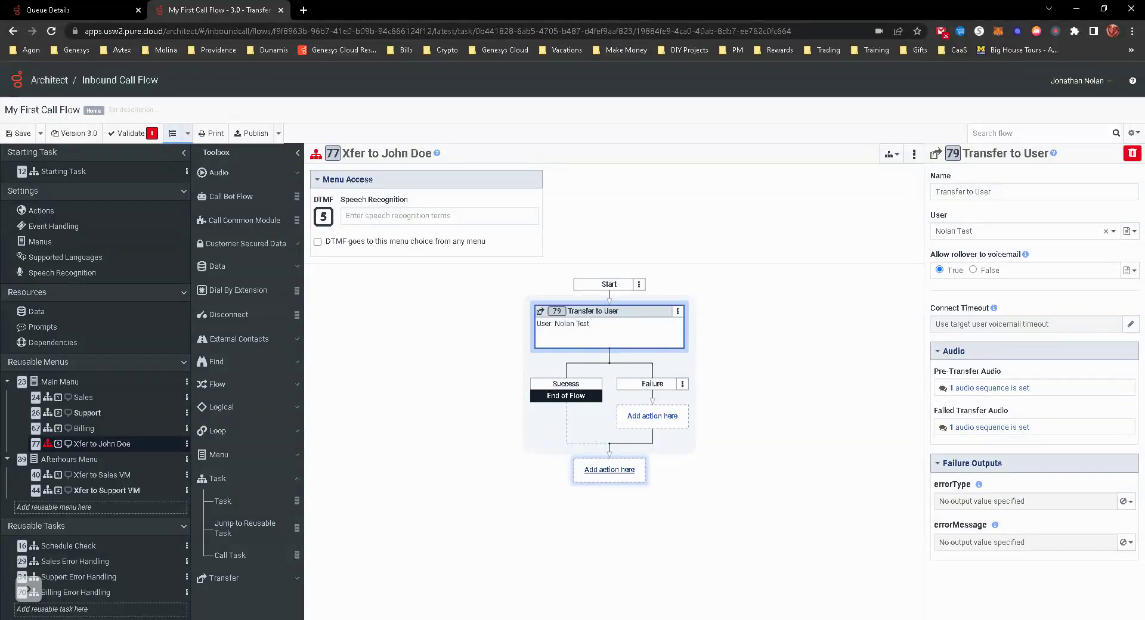
Add a Jump to Menu action after the user transfer and point it to the Afterhours Menu
{"action": "left_click", "coordinate": [610, 470]}
{"action": "mouse_move", "coordinate": [620, 493]}
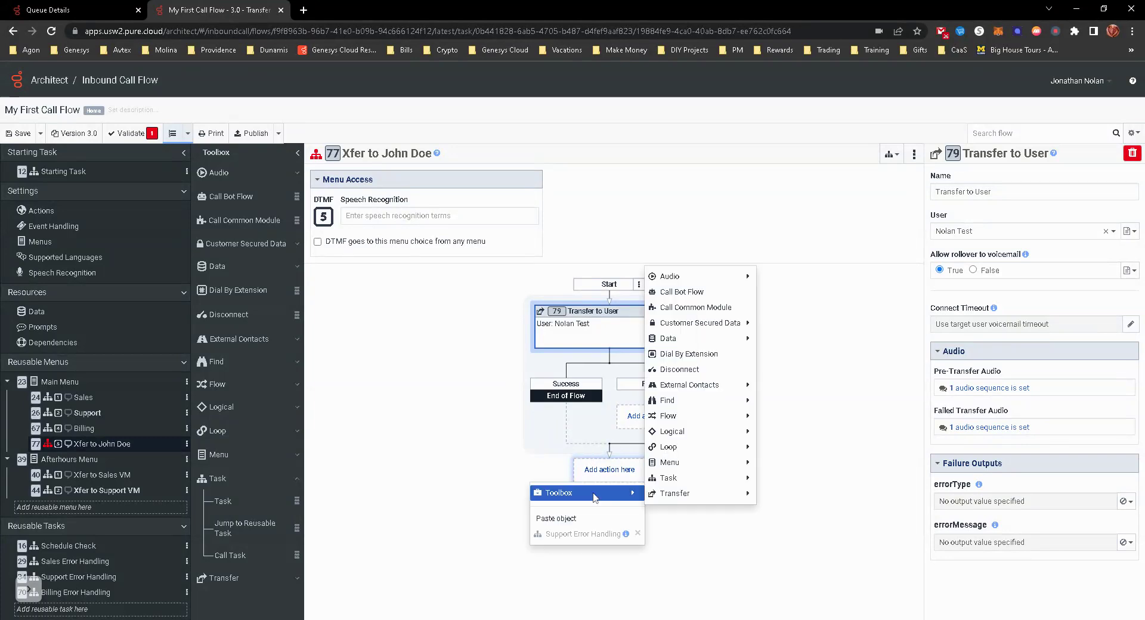
{"action": "mouse_move", "coordinate": [698, 464]}
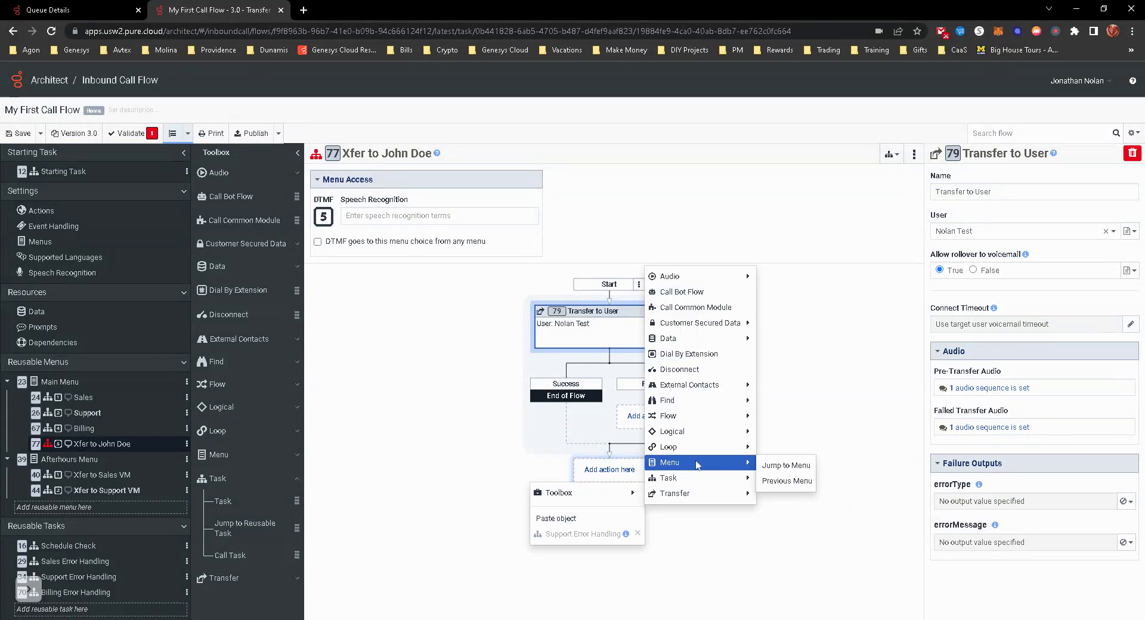
{"action": "left_click", "coordinate": [792, 465]}
{"action": "left_click", "coordinate": [990, 233]}
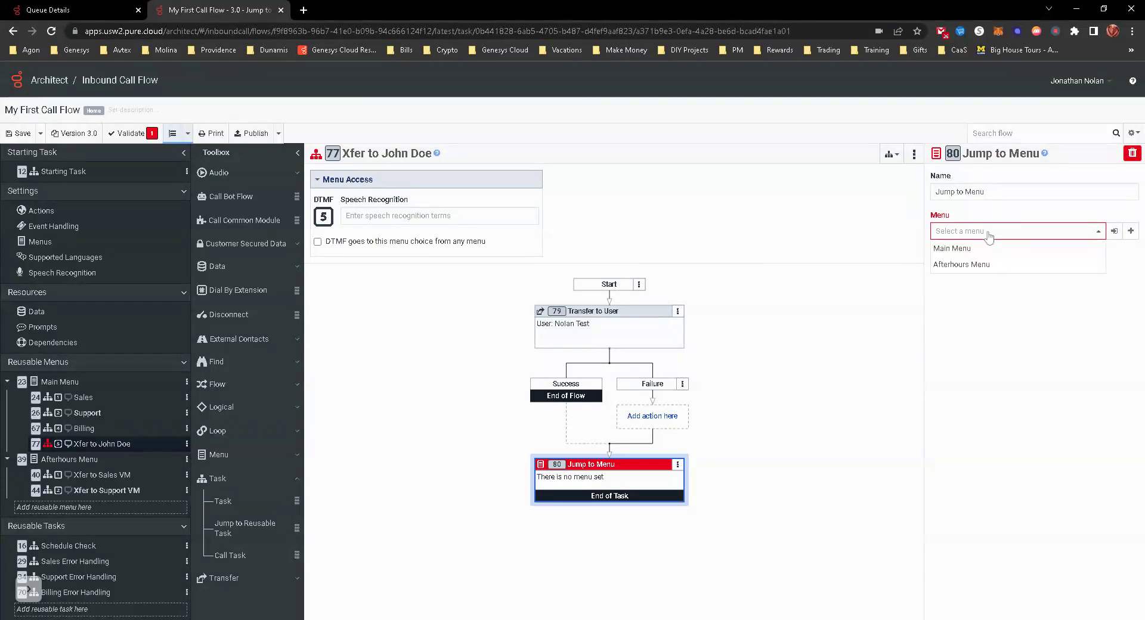
{"action": "left_click", "coordinate": [964, 267]}
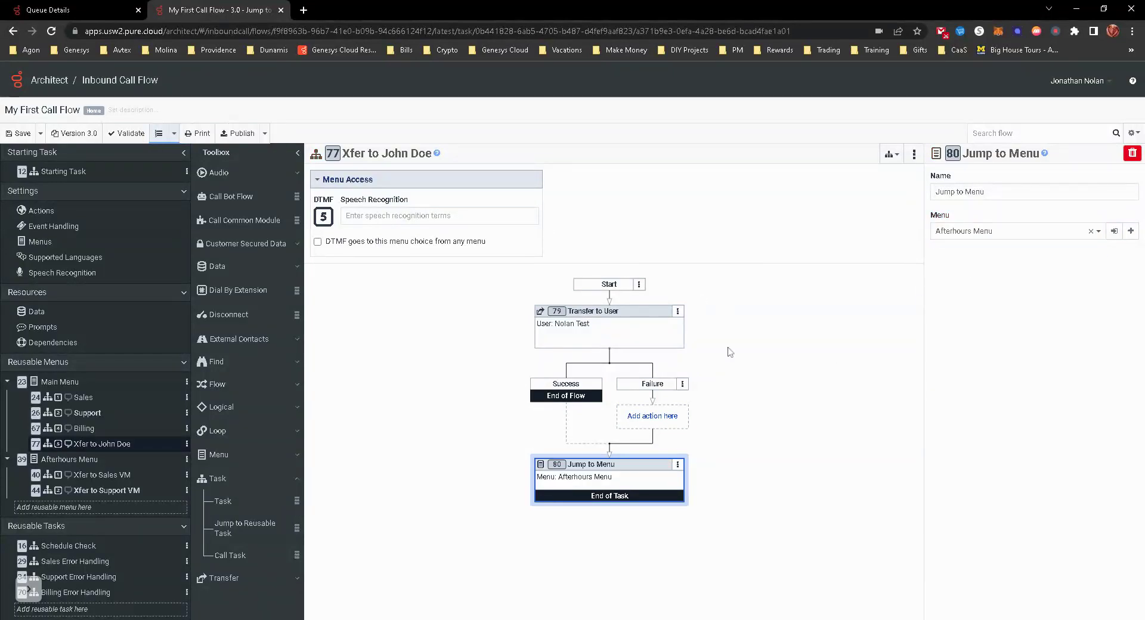
Extend the MainMenu prompt's text-to-speech with "For Billing, press 4. If you would like to speak with", the recipient's full name, and "press 5."
{"action": "left_click", "coordinate": [94, 460]}
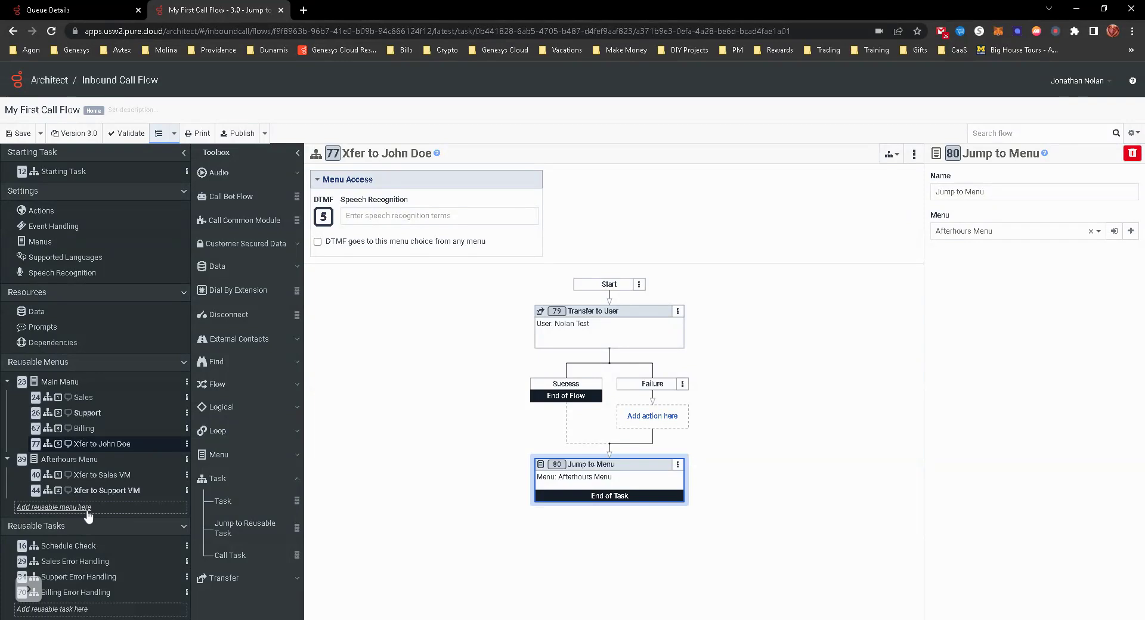
{"action": "left_click", "coordinate": [60, 383]}
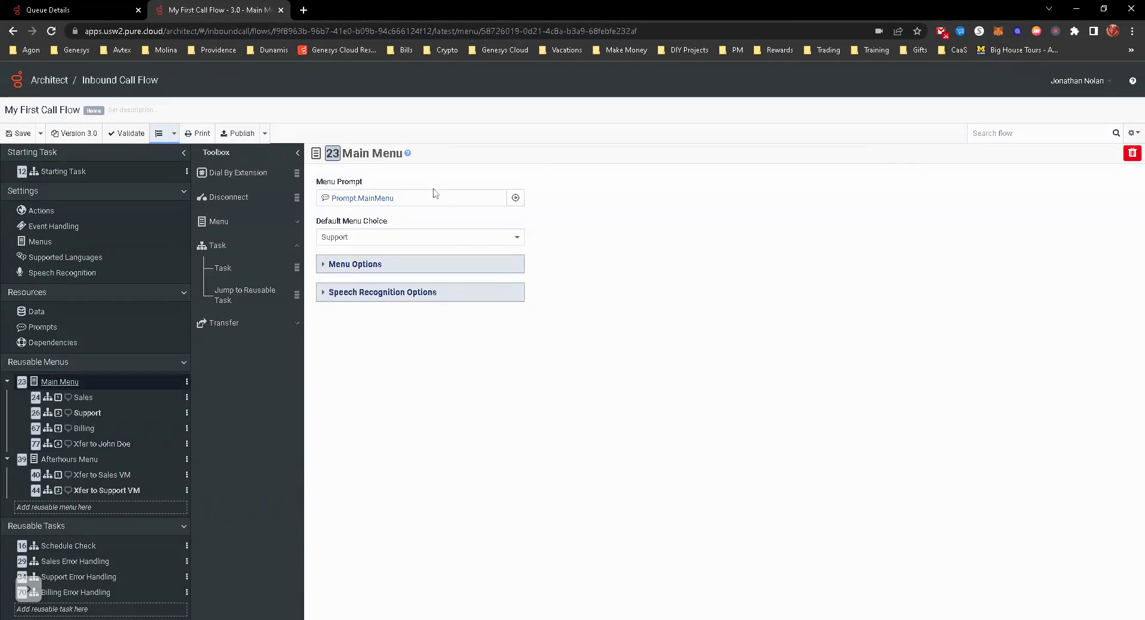
{"action": "left_click", "coordinate": [382, 198]}
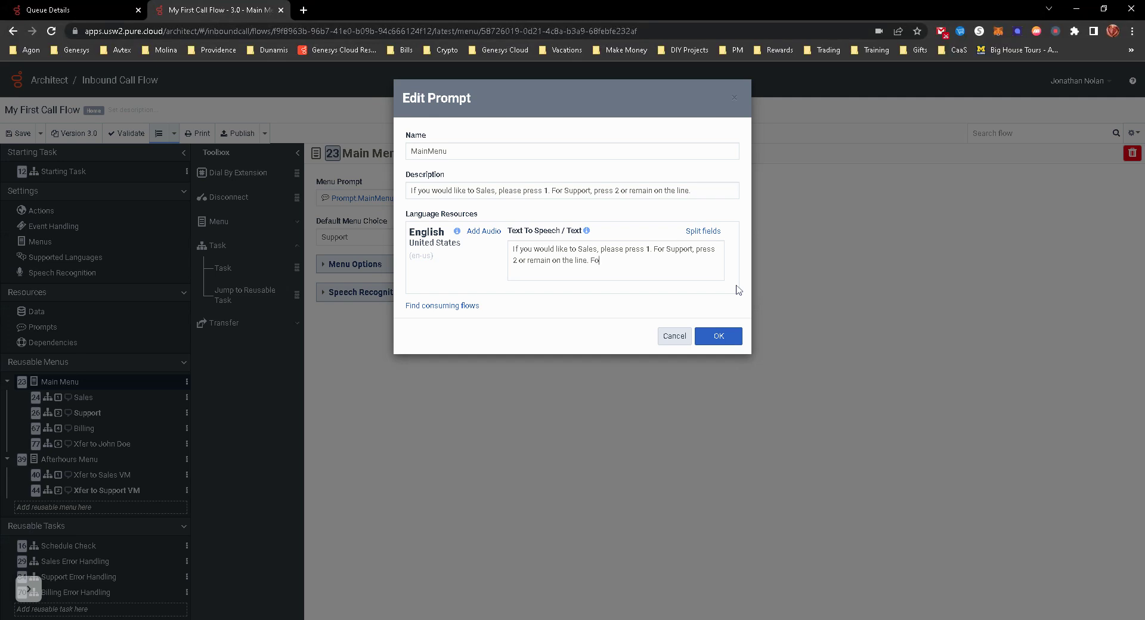
{"action": "type", "text": "For Billing, press 4. If y"}
{"action": "type", "text": "ou would li"}
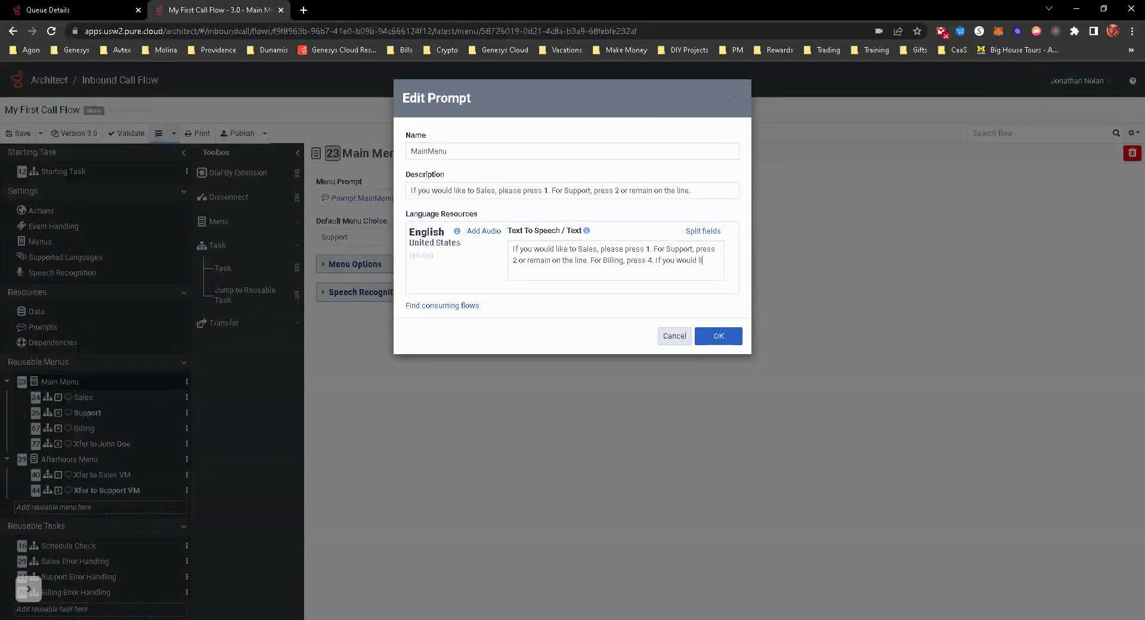
{"action": "type", "text": "ke to speak with J"}
{"action": "type", "text": "ohn Doe, "}
{"action": "type", "text": "pr"}
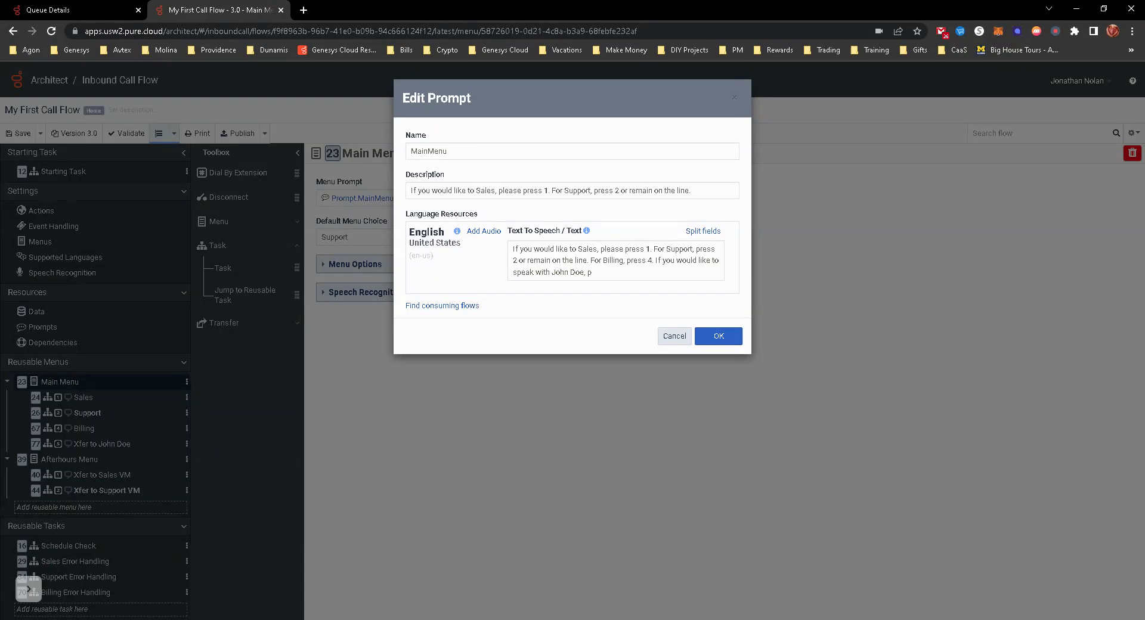
{"action": "type", "text": "ess 5."}
{"action": "left_click", "coordinate": [712, 332]}
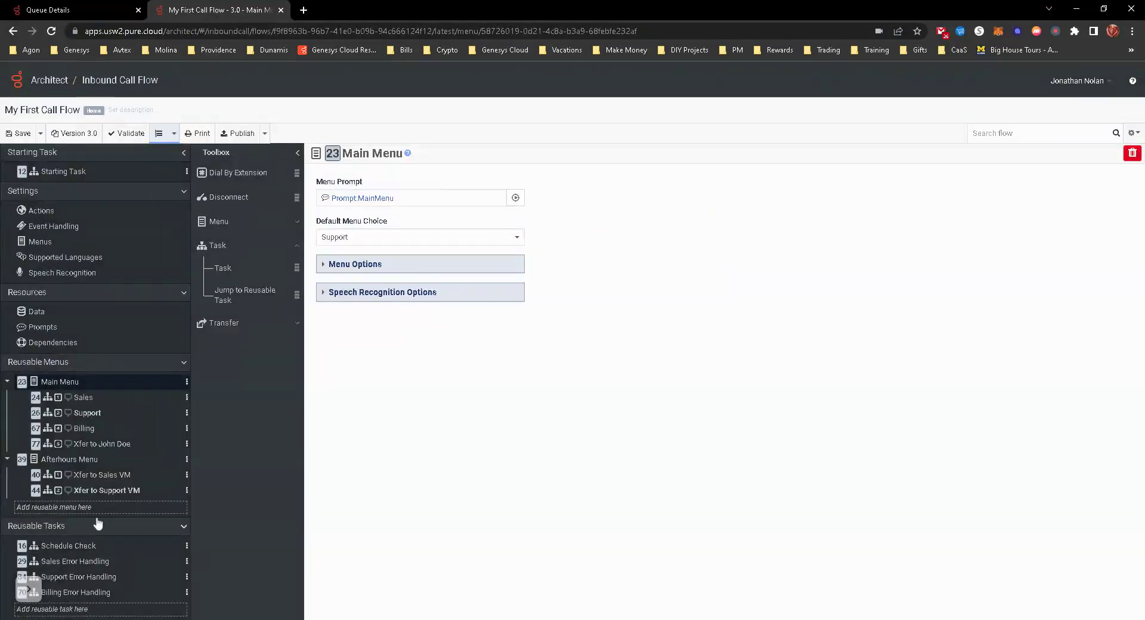
Reopen the Main Menu's user transfer task at its Jump to Menu action
{"action": "left_click", "coordinate": [98, 444]}
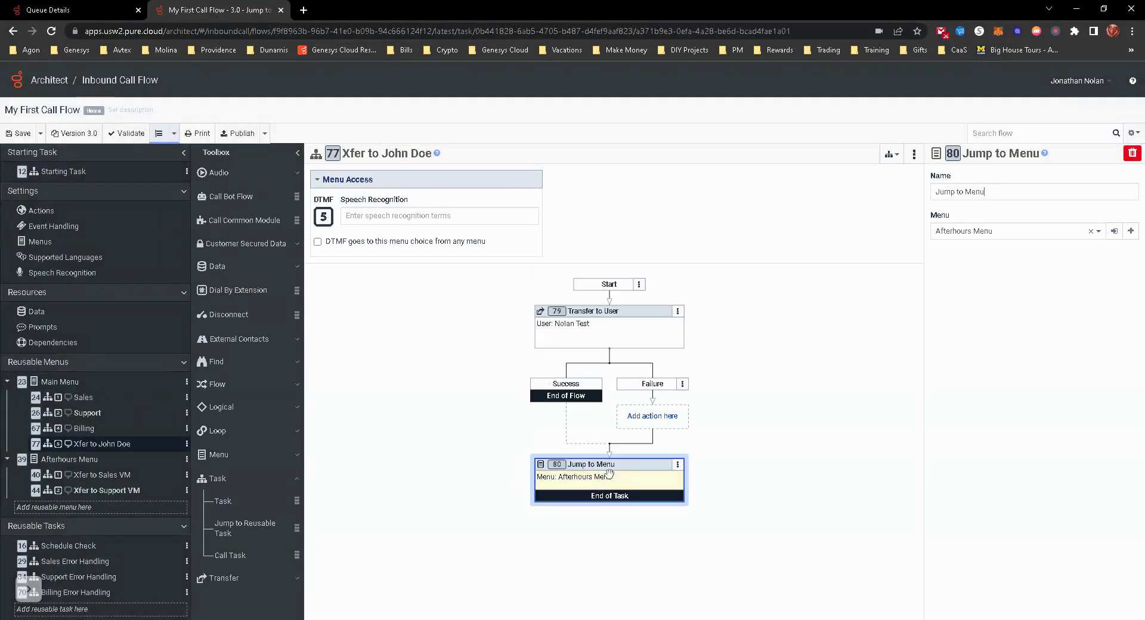